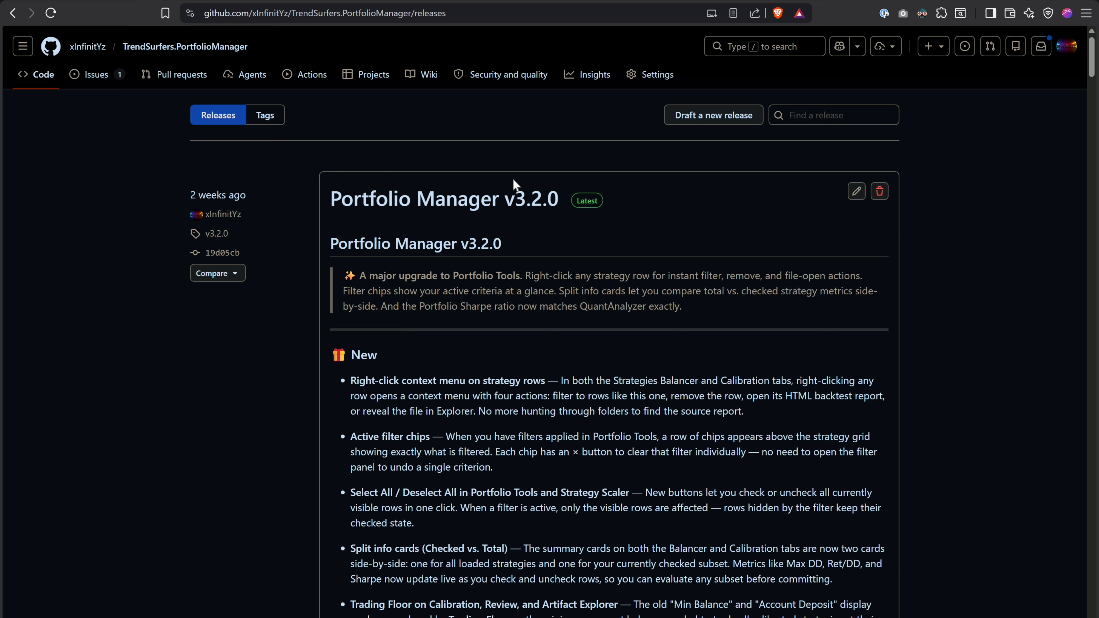
- Review the Portfolio Manager v3.2.0 release notes and the downloadable assets on the GitHub releases page
click(481, 6)
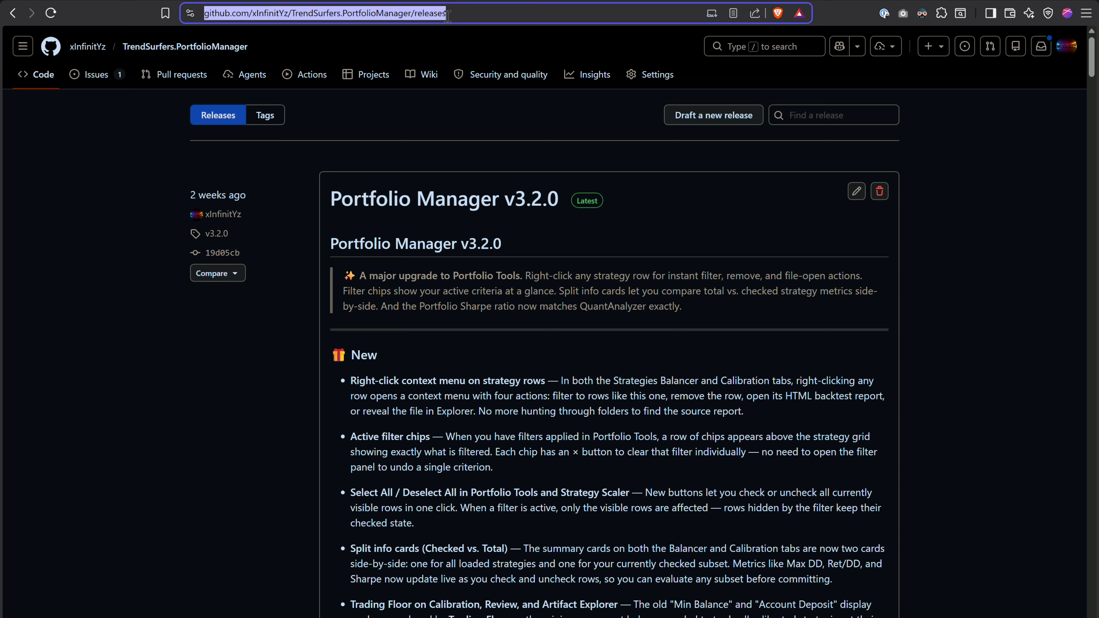
click(535, 384)
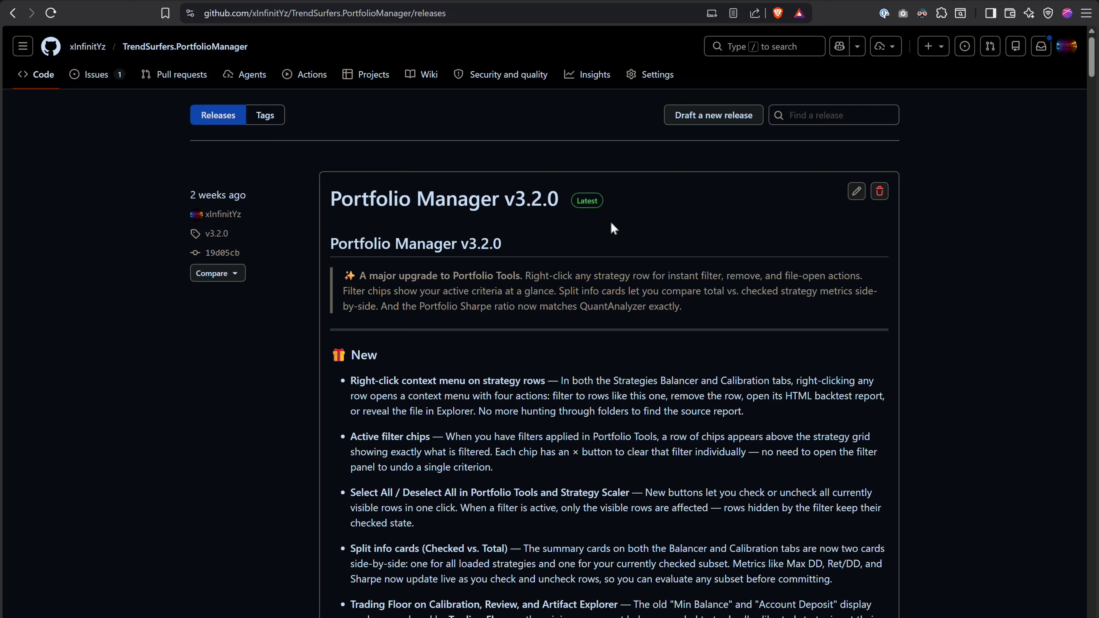
scroll(693, 291, down, 15)
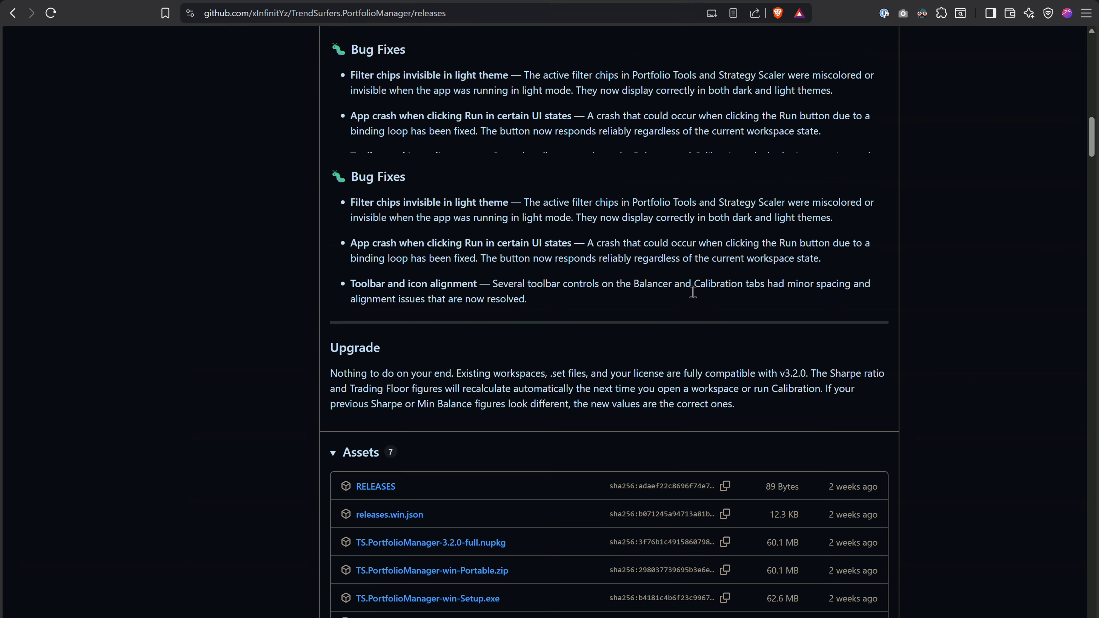
scroll(600, 97, up, 12)
click(493, 14)
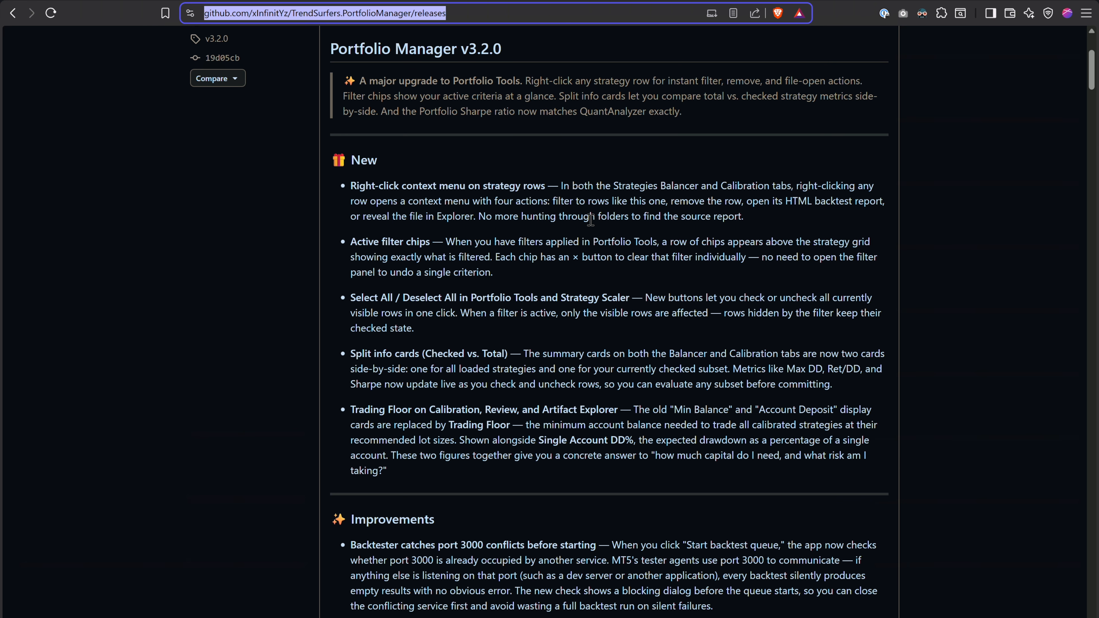
scroll(591, 220, down, 3)
scroll(591, 219, down, 20)
scroll(591, 220, up, 2)
scroll(591, 220, up, 3)
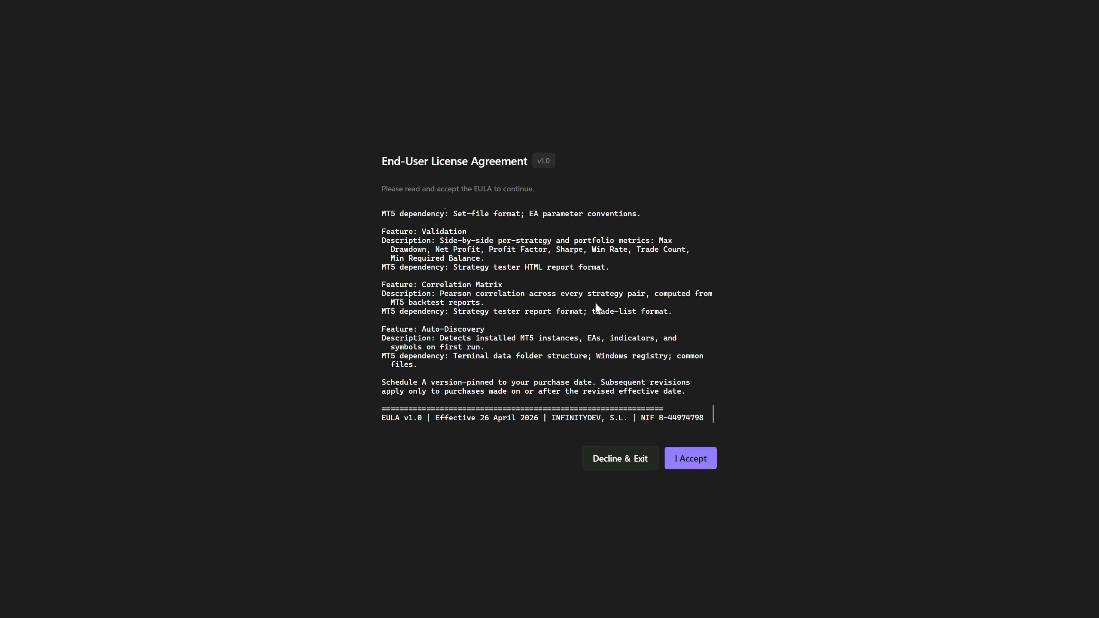
- Read through the End-User License Agreement to its end and accept it
scroll(597, 306, up, 10)
scroll(597, 306, down, 8)
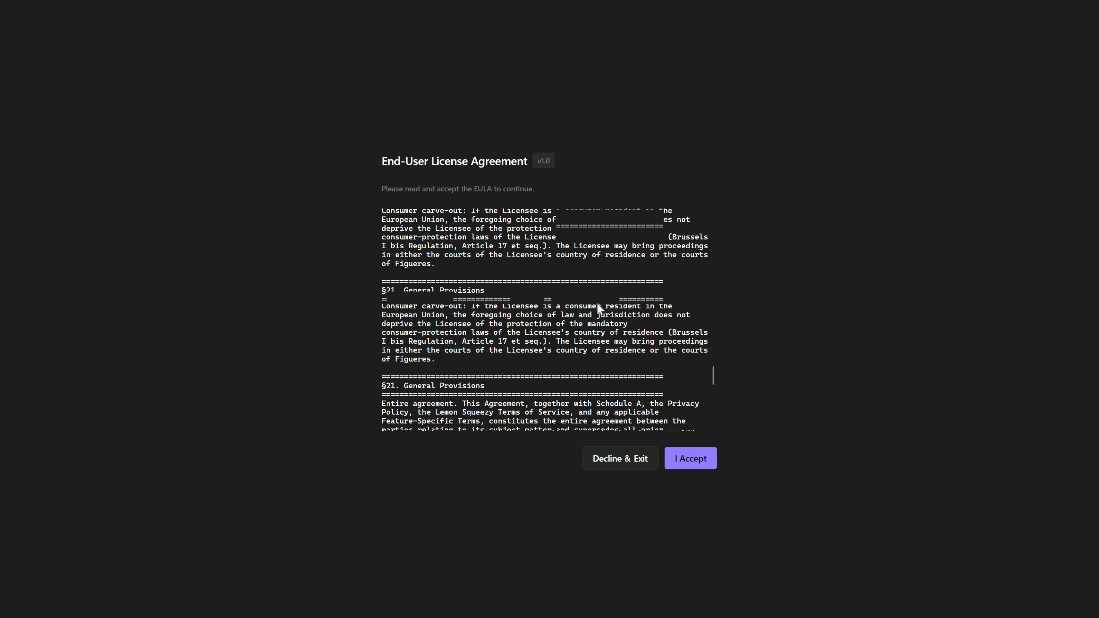
scroll(598, 309, down, 10)
click(688, 459)
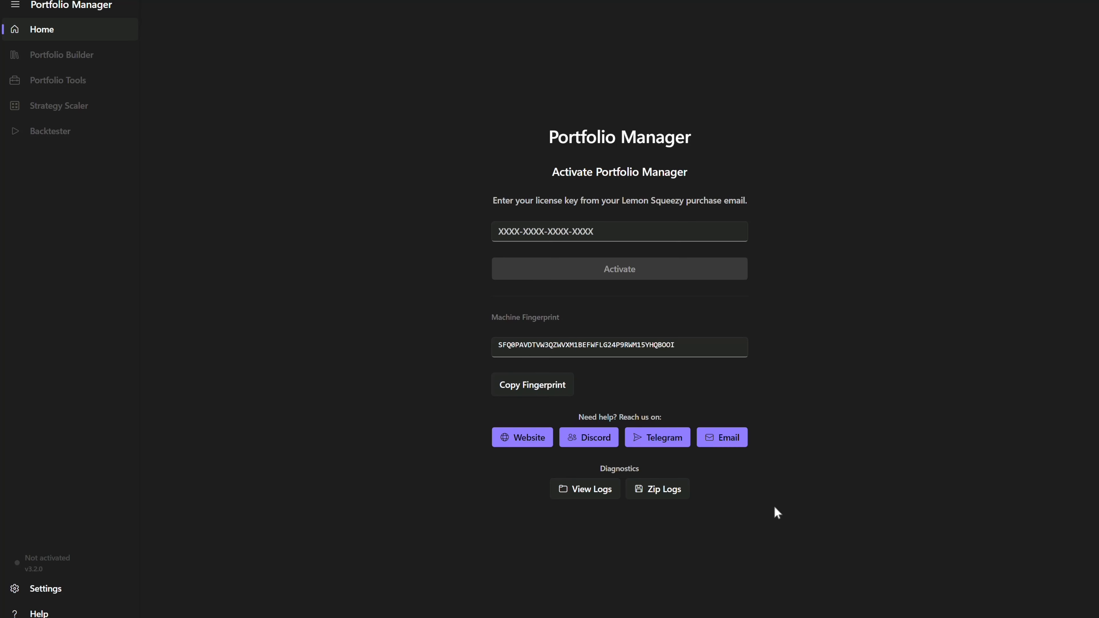
- Copy the license key from Notepad, paste it into the license key field and activate Portfolio Manager
key(alt+Tab)
click(360, 268)
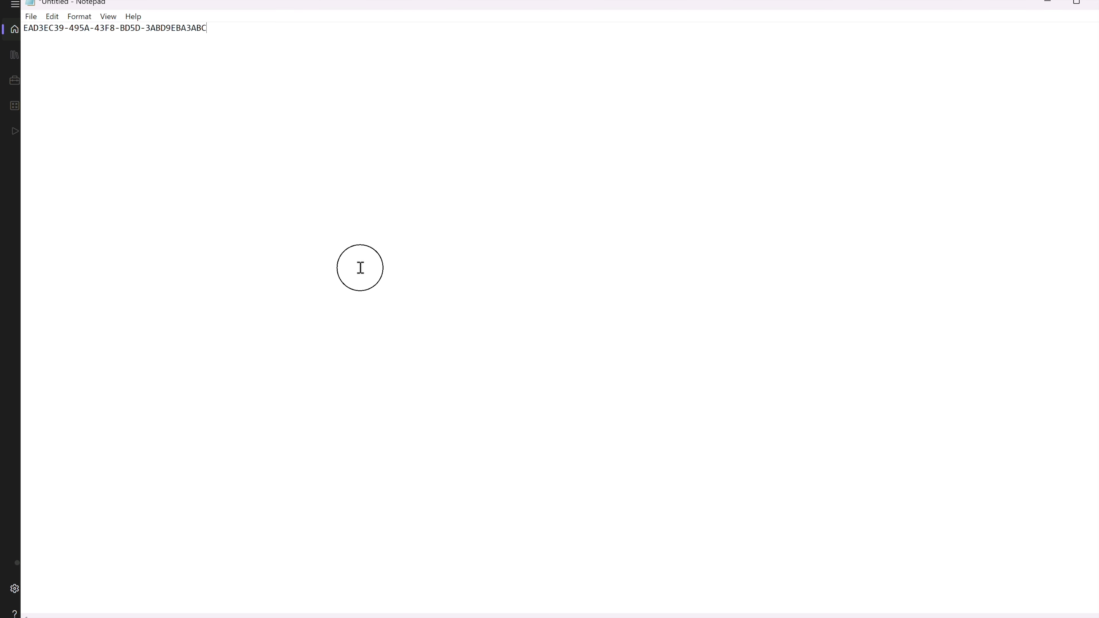
click(428, 135)
drag(428, 136, 10, 44)
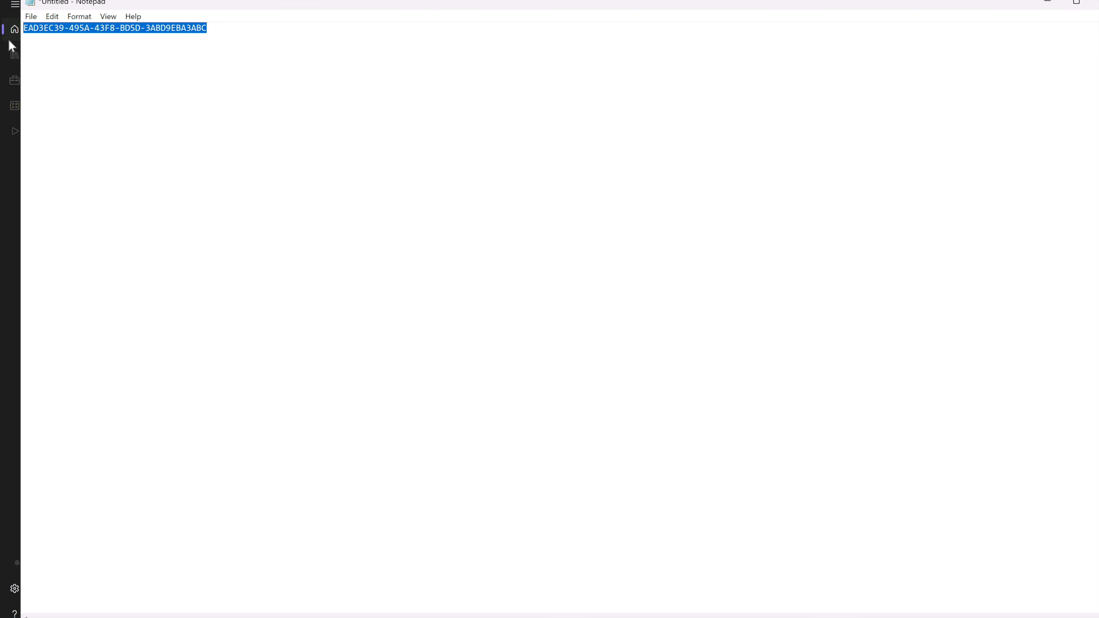
key(ctrl+c)
click(1048, 2)
click(613, 234)
key(ctrl+v)
click(612, 271)
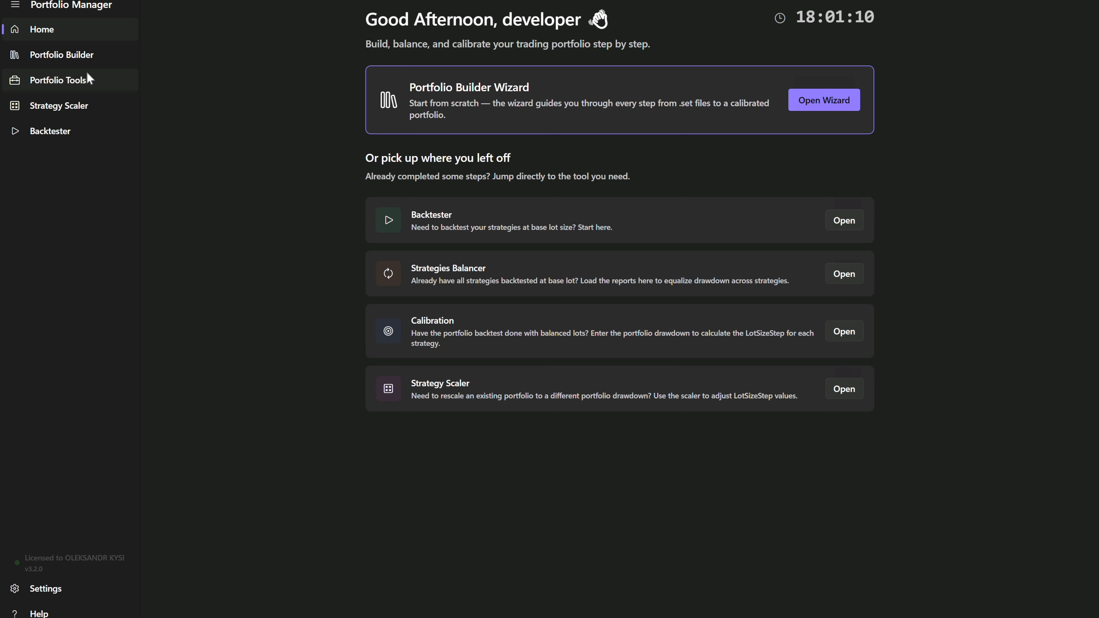
- Go from the Portfolio Builder to its required MT5 settings and browse for the terminal folder to Desktop\MetaTrader 5
click(89, 56)
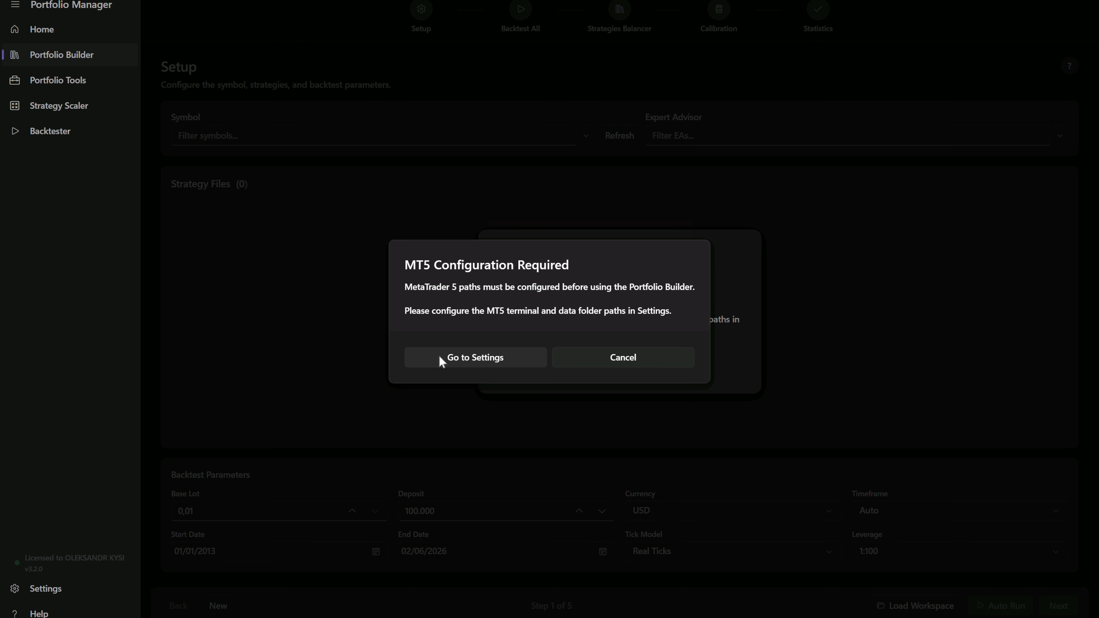
click(490, 362)
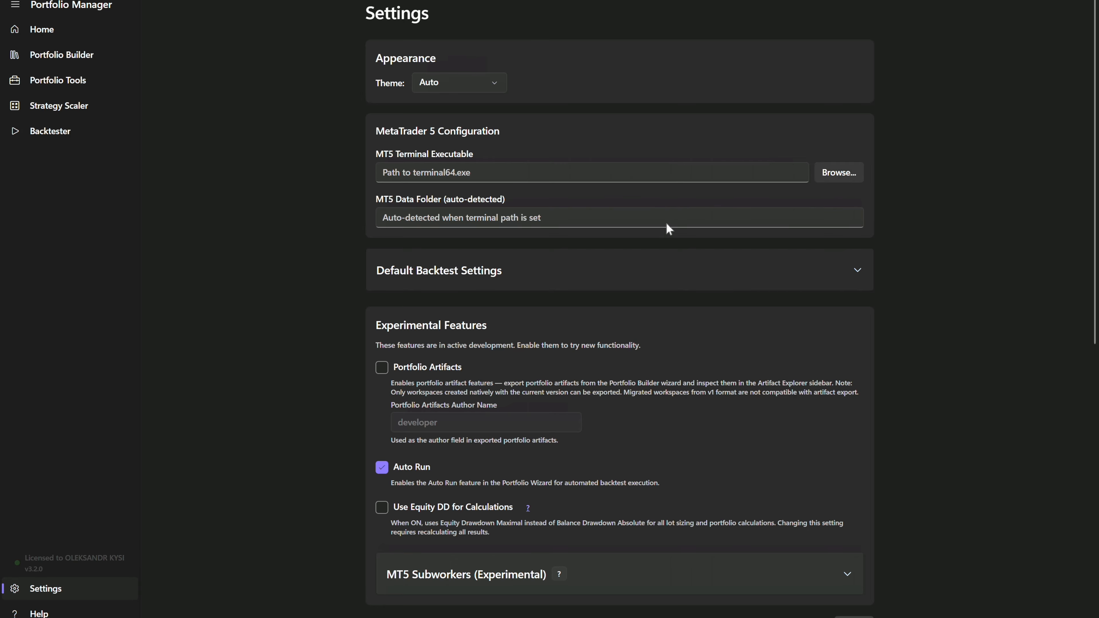
click(830, 169)
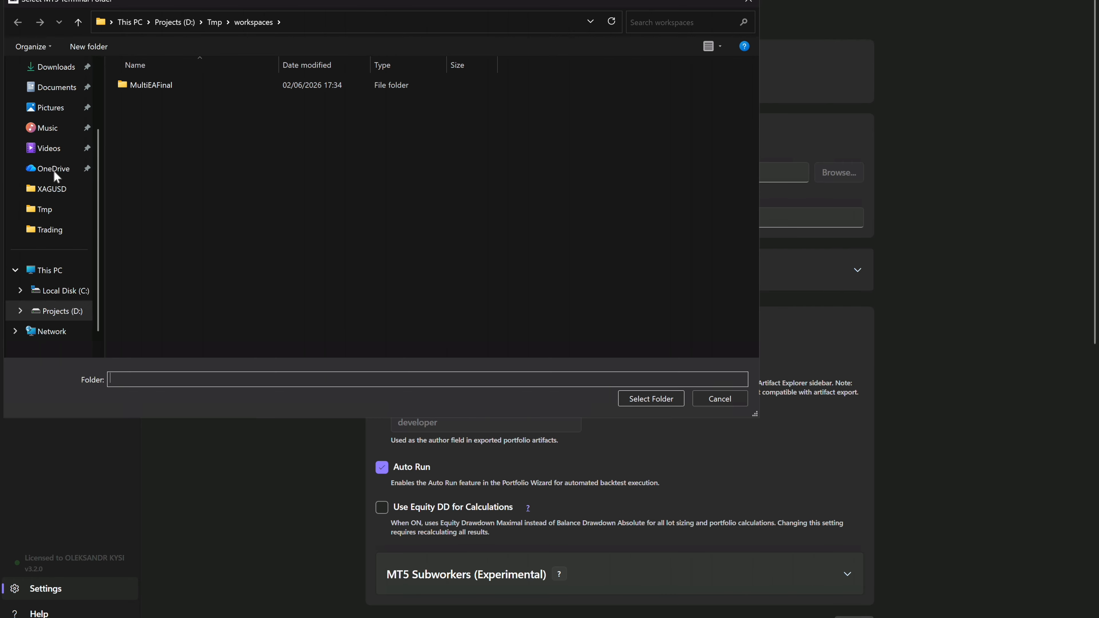
scroll(56, 130, up, 2)
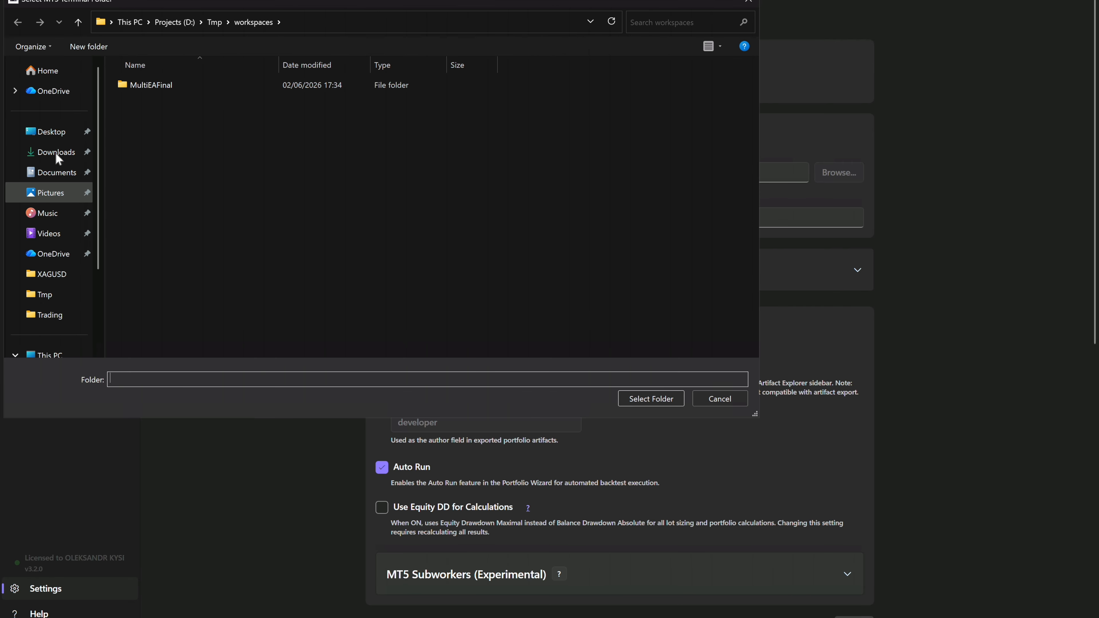
click(52, 136)
double_click(192, 89)
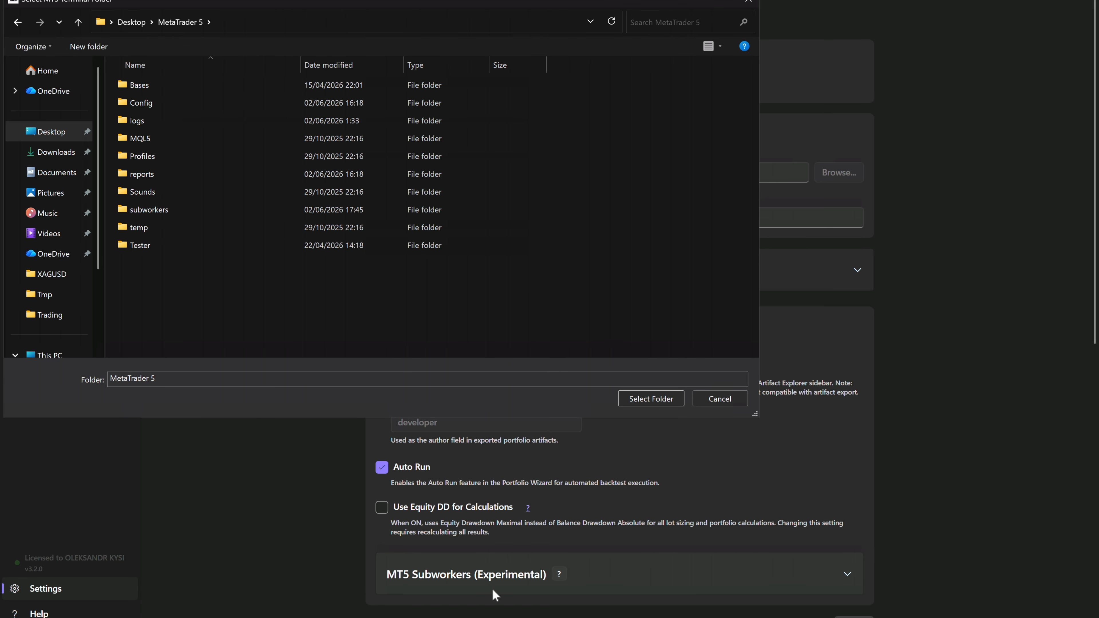
- Switch to File Explorer and create another shortcut to terminal64.exe in the MetaTrader 5 folder
click(595, 588)
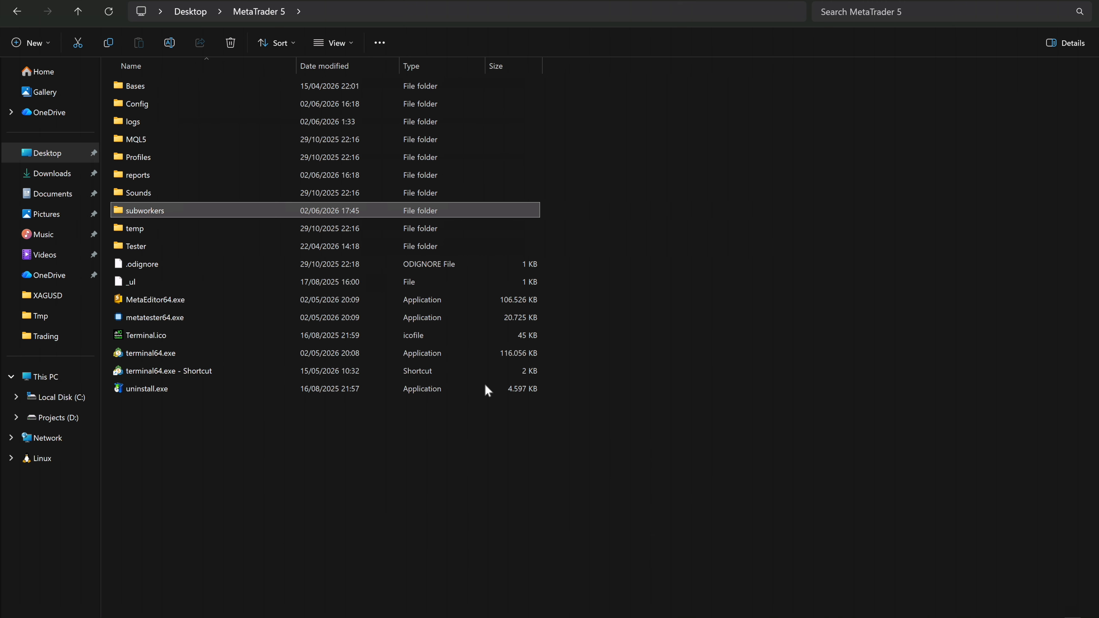
click(191, 370)
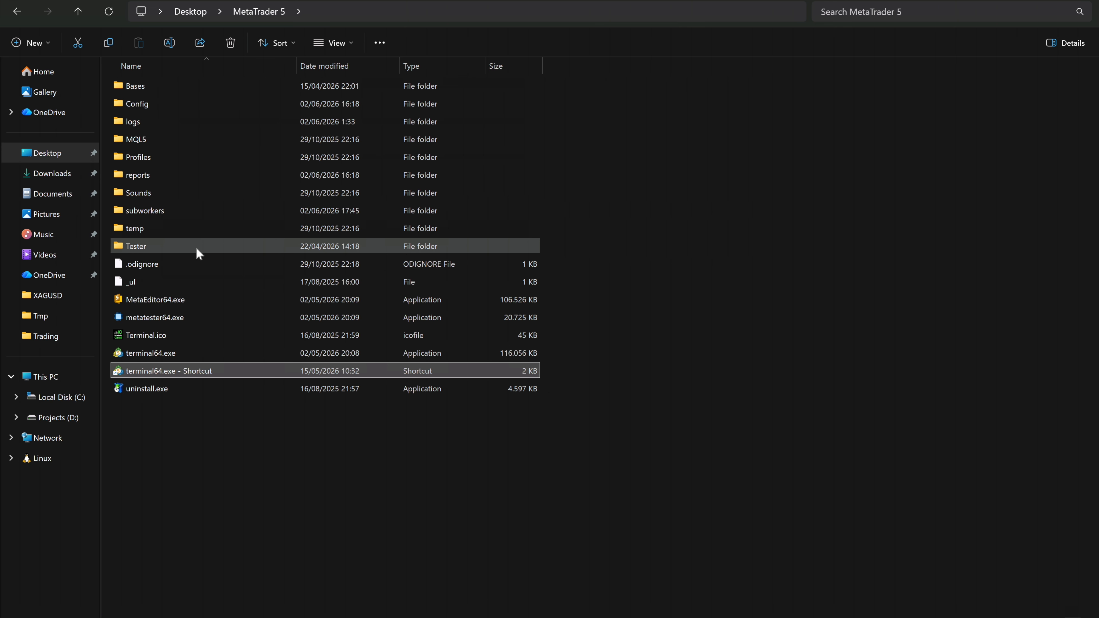
right_click(184, 349)
click(164, 353)
right_click(164, 353)
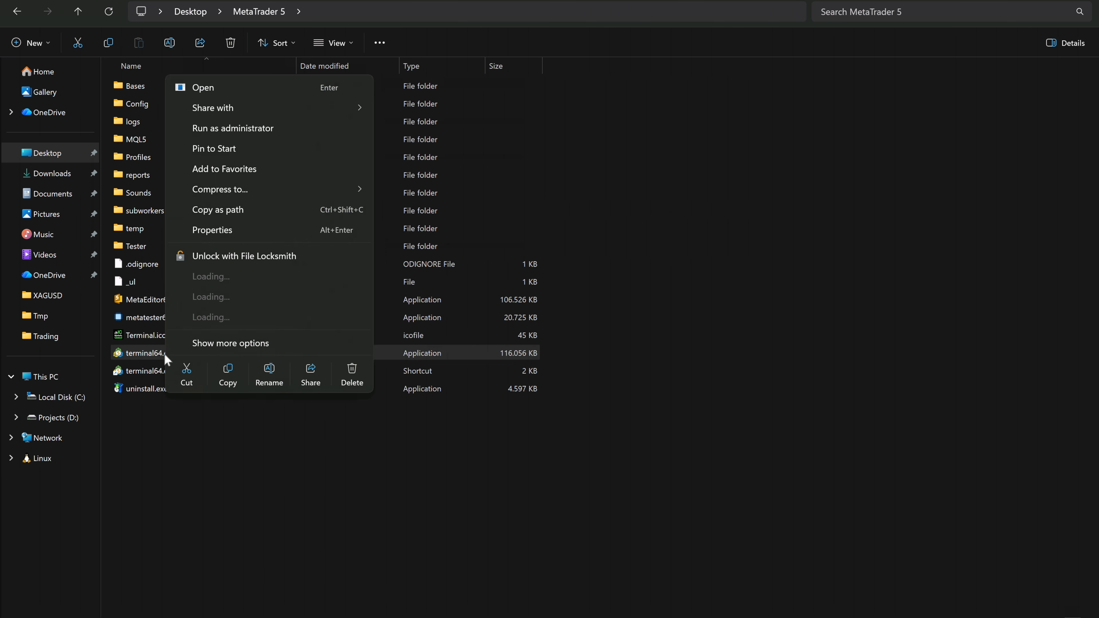
click(221, 344)
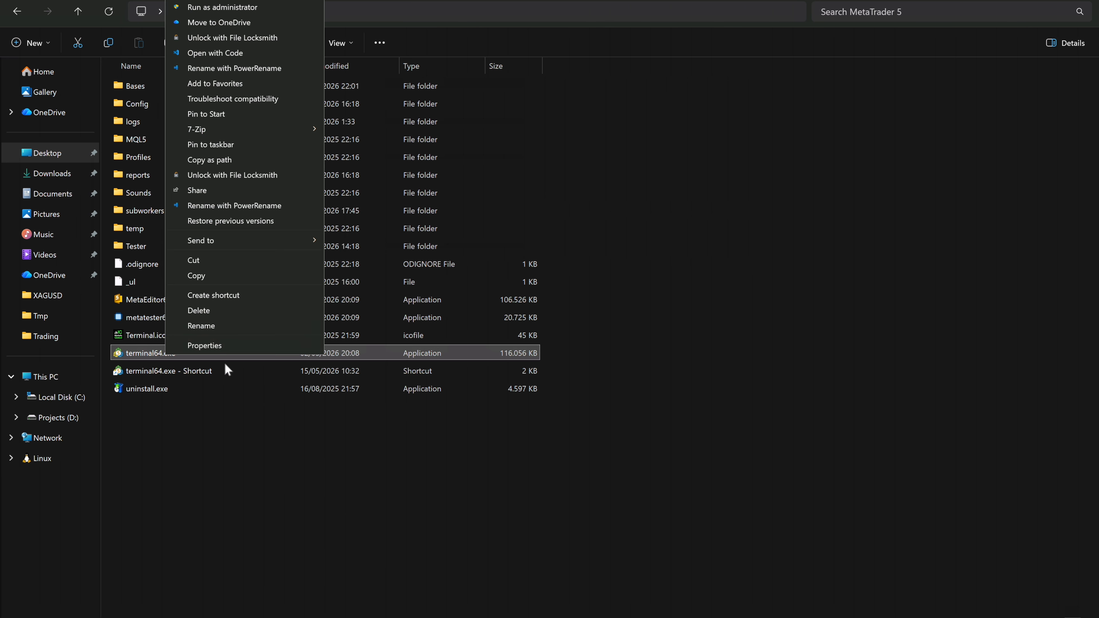
click(233, 297)
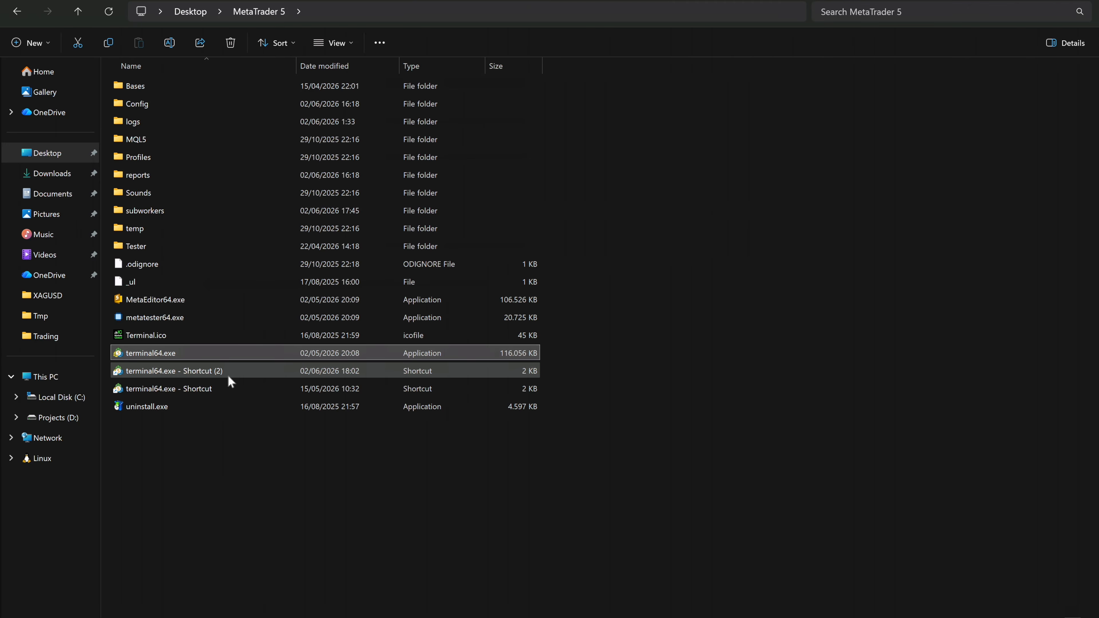
- Append the /portable argument to the target of "terminal64.exe - Shortcut (2)" and apply the change
right_click(225, 371)
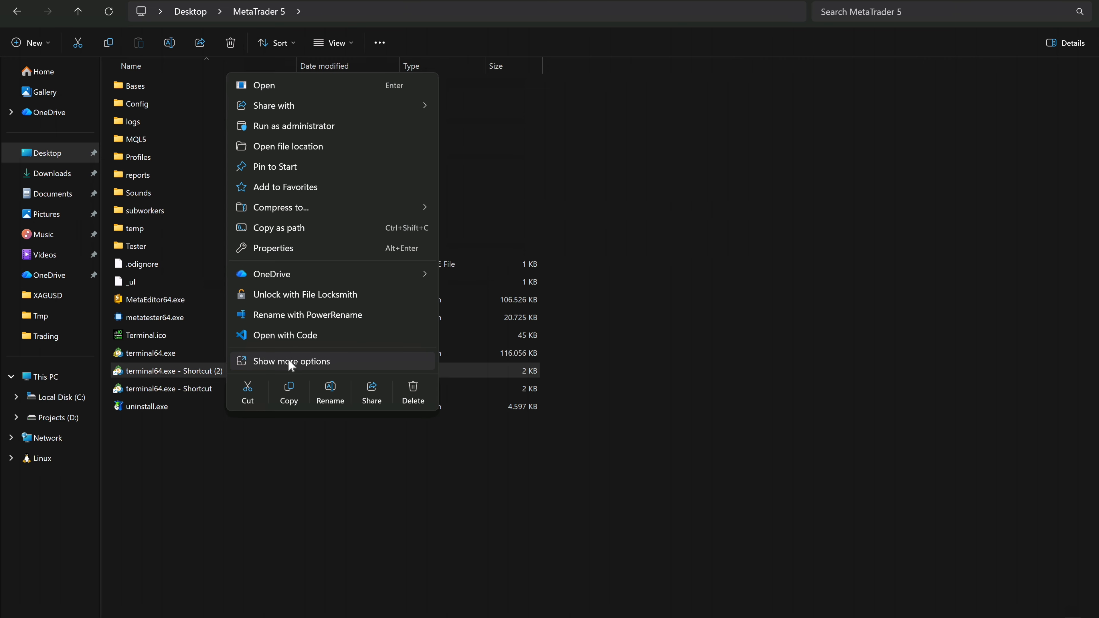
click(285, 359)
click(291, 364)
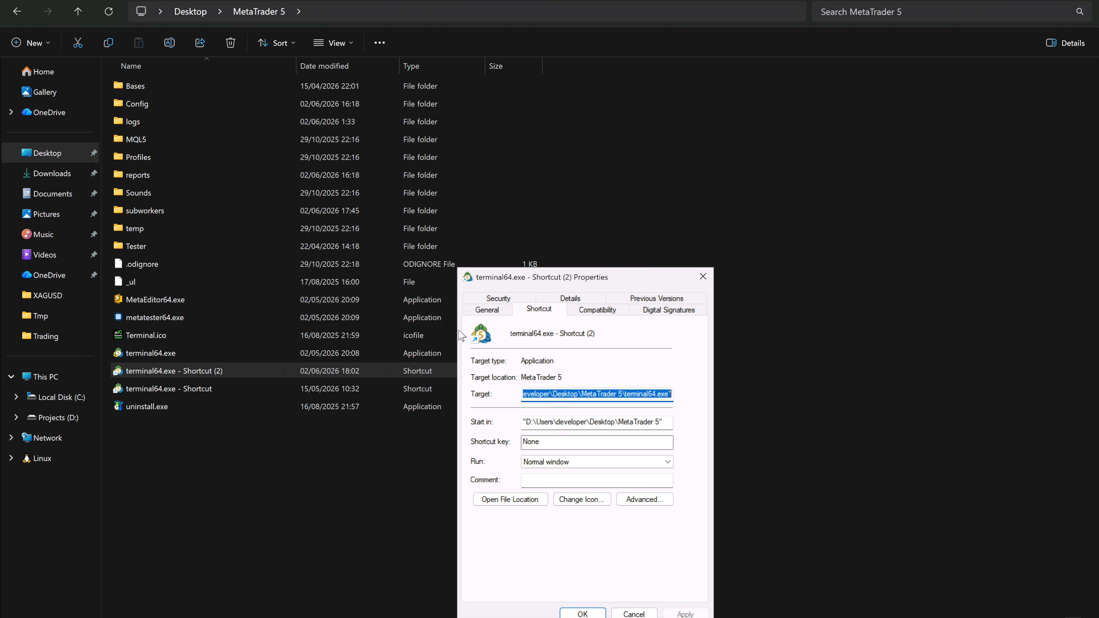
click(640, 394)
click(672, 398)
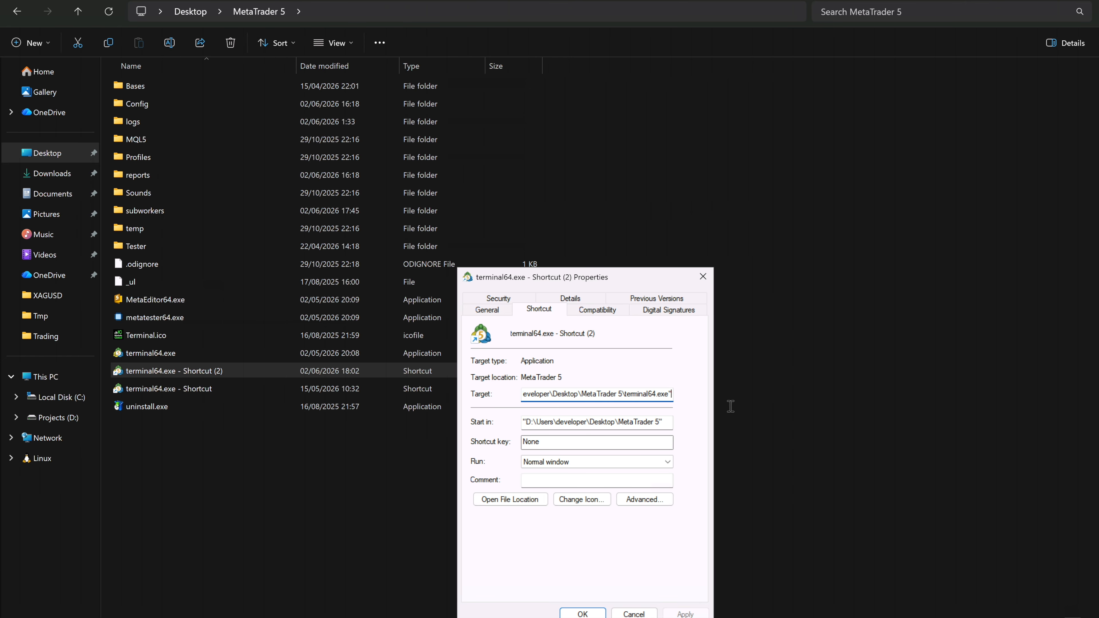
text(/portable)
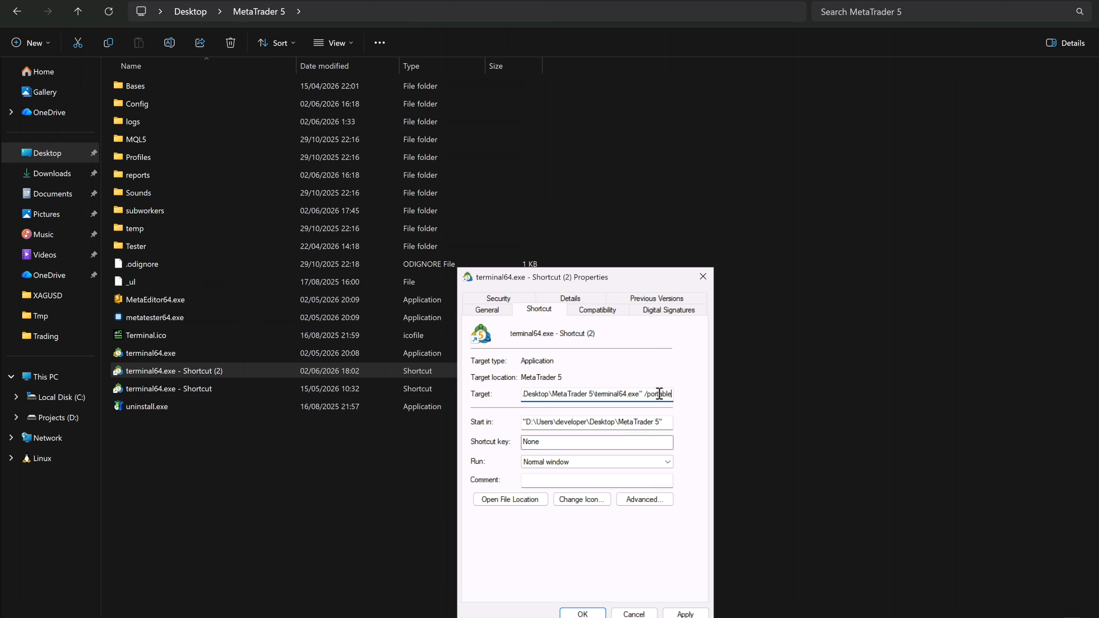
drag(646, 397, 690, 395)
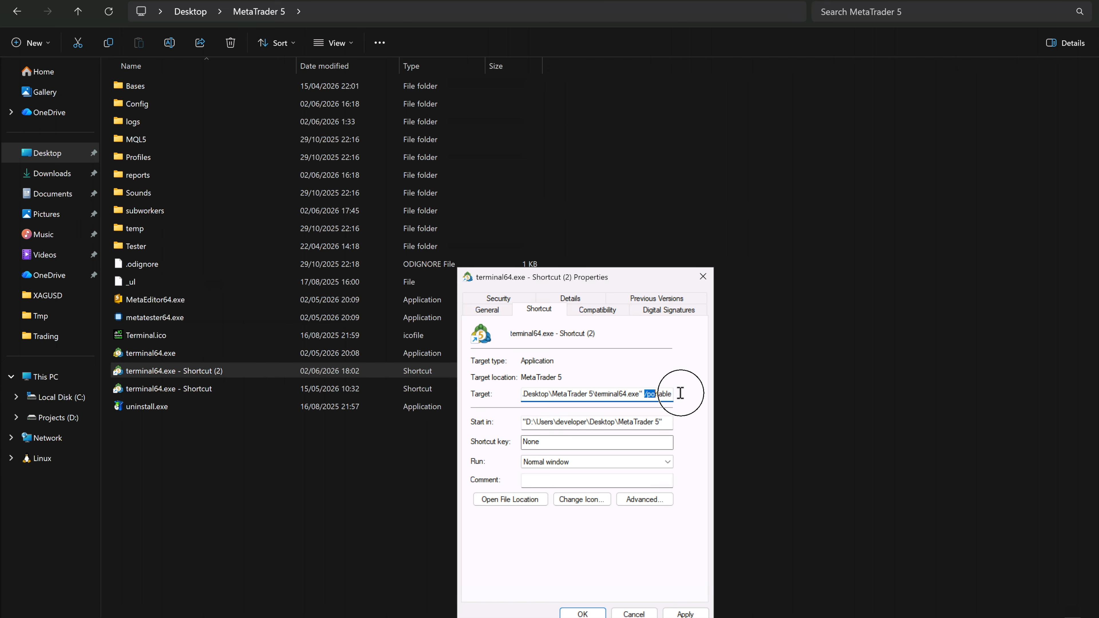
click(685, 613)
click(583, 614)
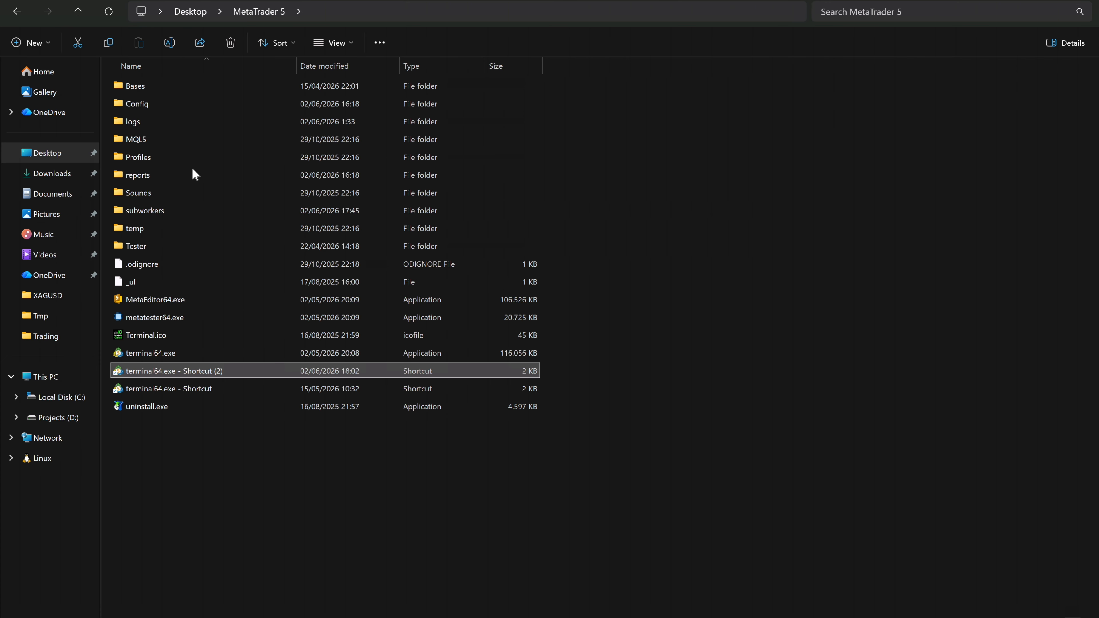
- Look inside the MQL5 folder and return to the MetaTrader 5 folder
click(163, 139)
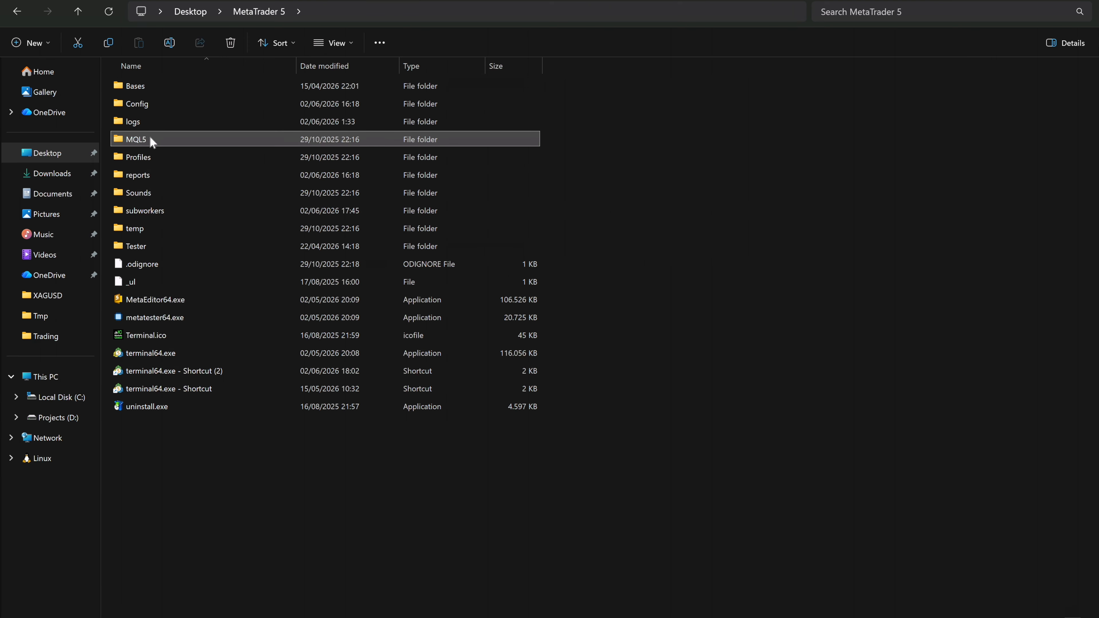
mouse_move(152, 140)
double_click(151, 141)
click(264, 18)
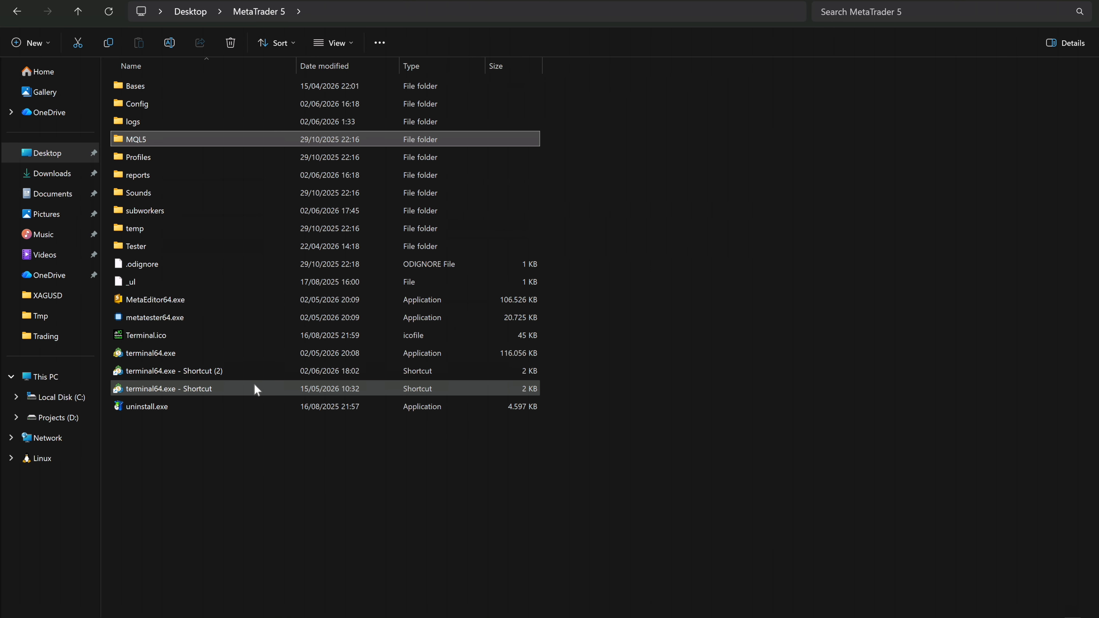
- Delete "terminal64.exe - Shortcut (2)" and return to Portfolio Manager's MT5 terminal folder picker
click(251, 371)
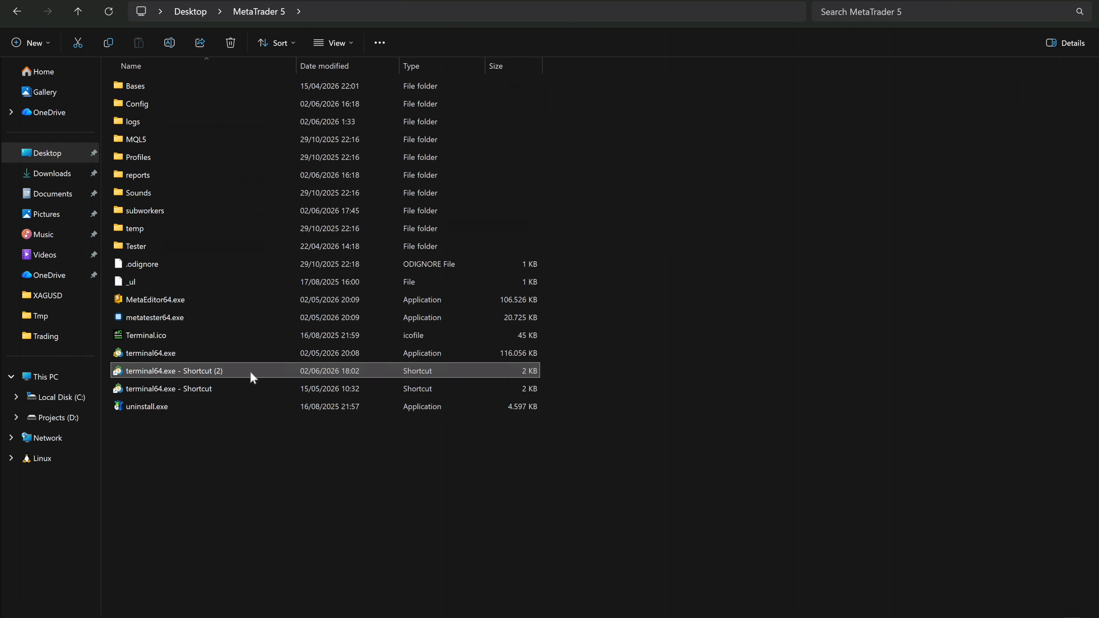
key(Delete)
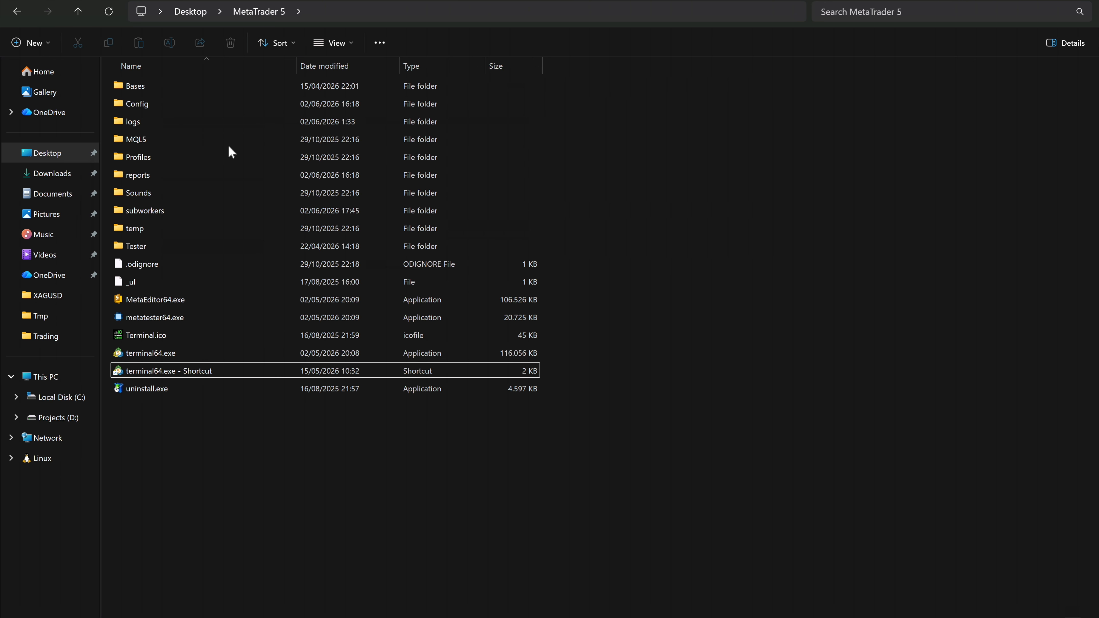
click(740, 617)
key(ctrl)
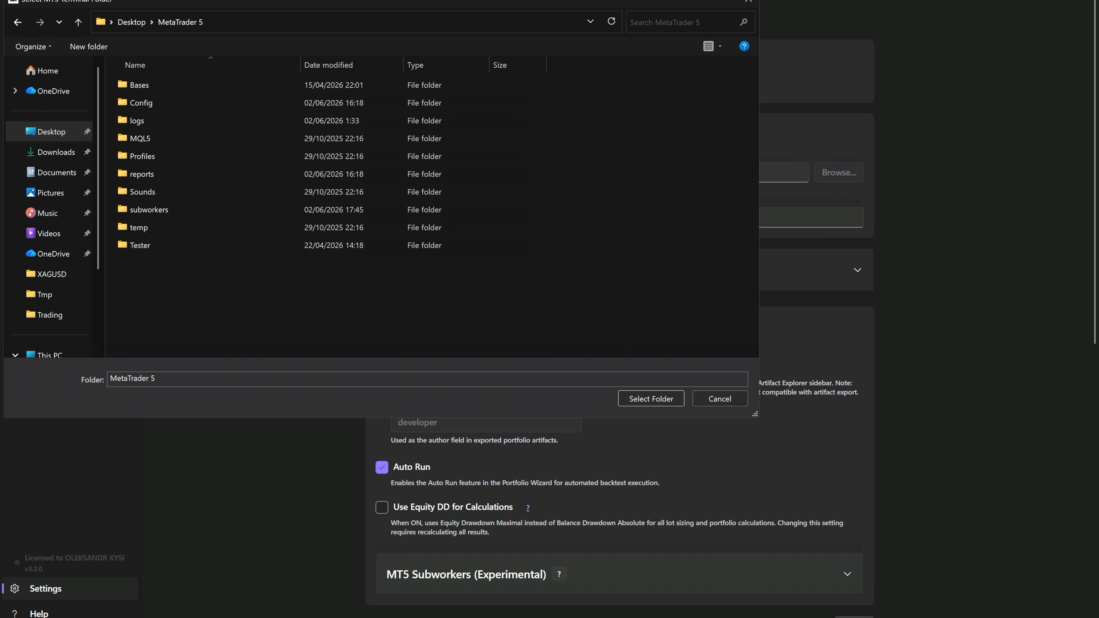
- Locate terminal64.exe in File Explorer and choose Desktop\MetaTrader 5 as the MT5 terminal folder in Portfolio Manager
click(605, 592)
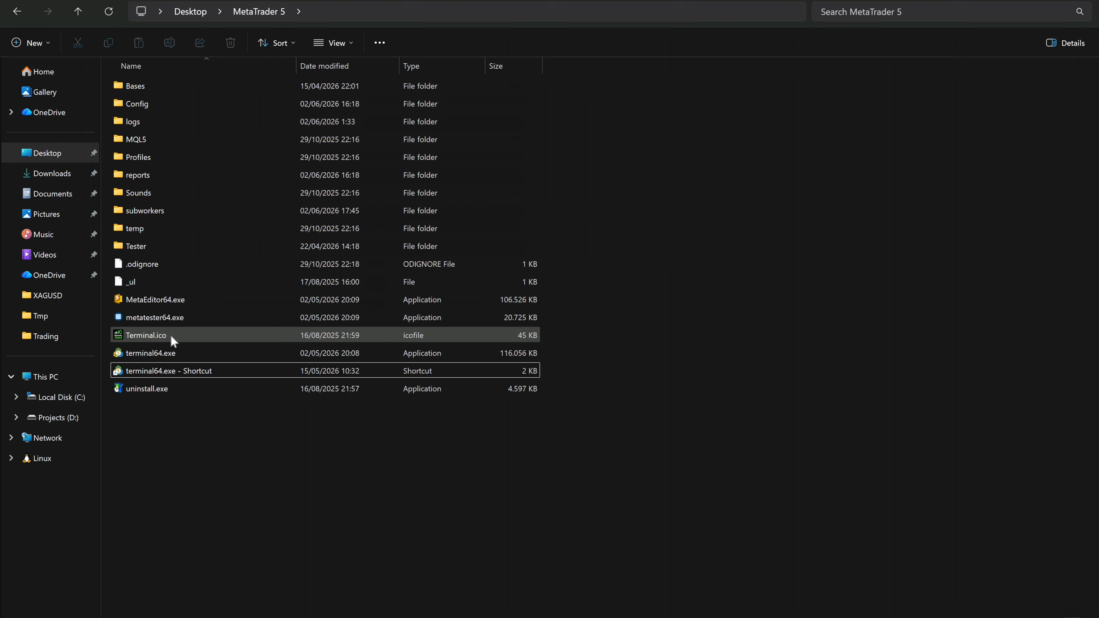
click(171, 349)
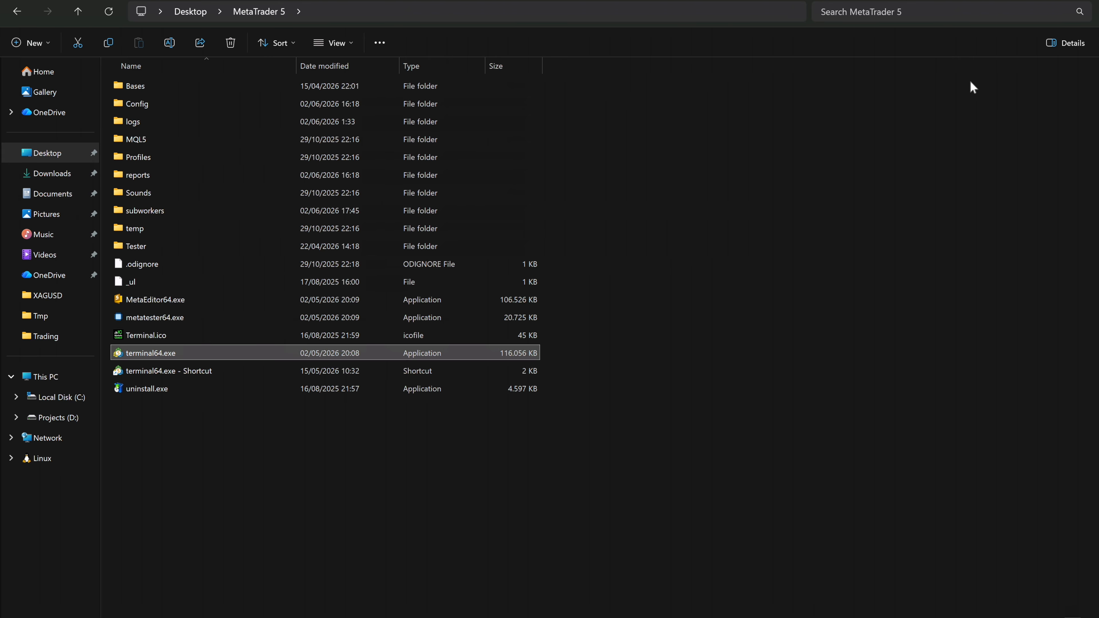
click(1025, 1)
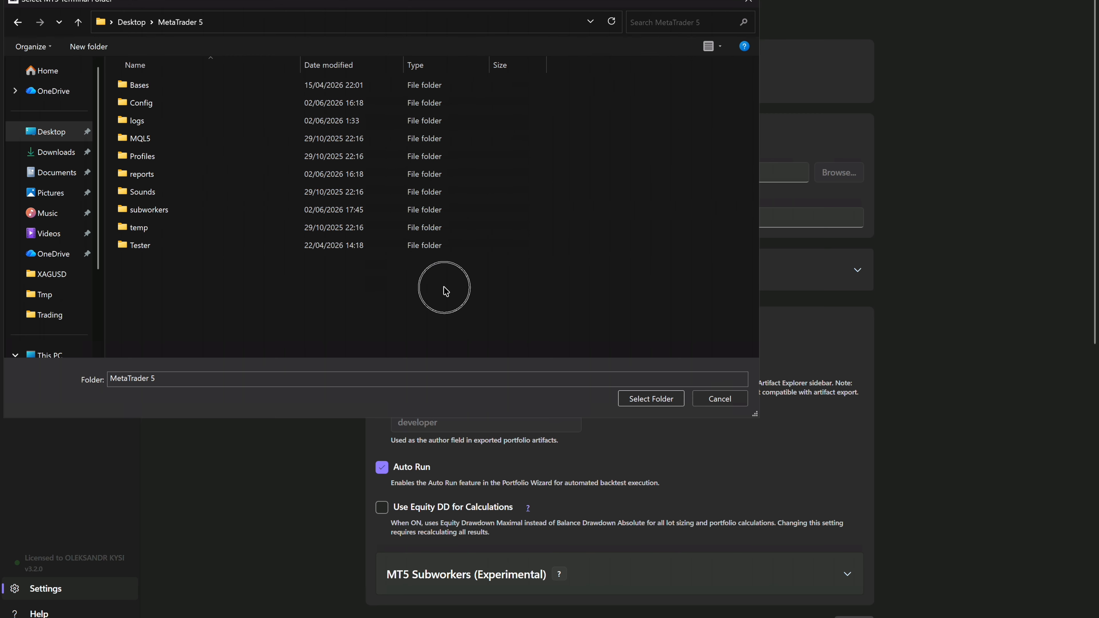
click(647, 399)
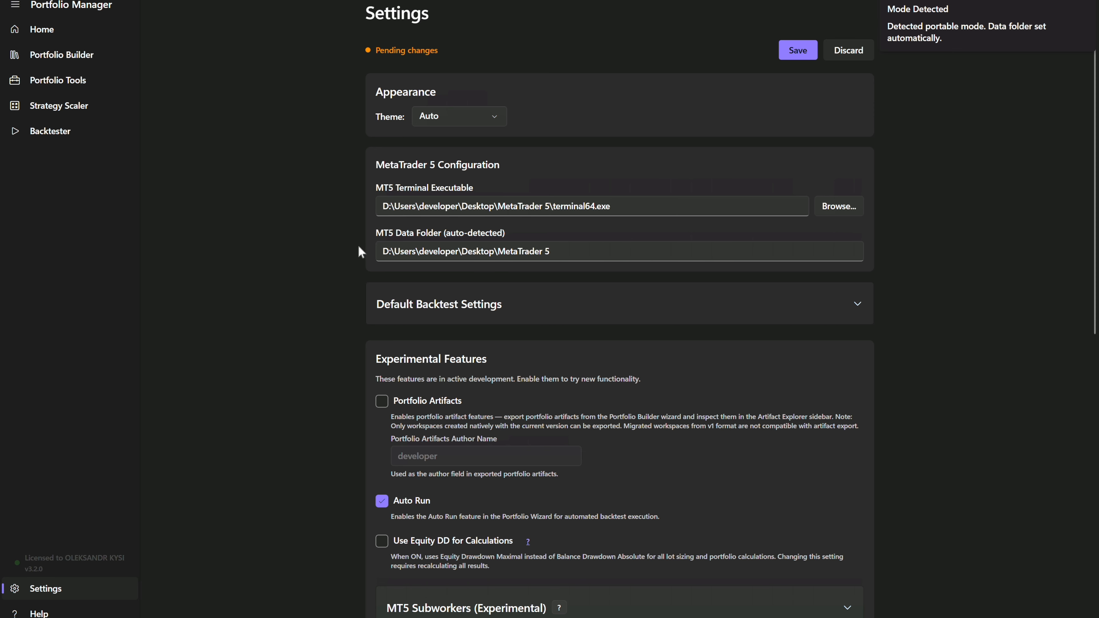
- Save the MetaTrader 5 configuration and check the Portfolio Builder setup and the Backtester's symbol field
click(796, 50)
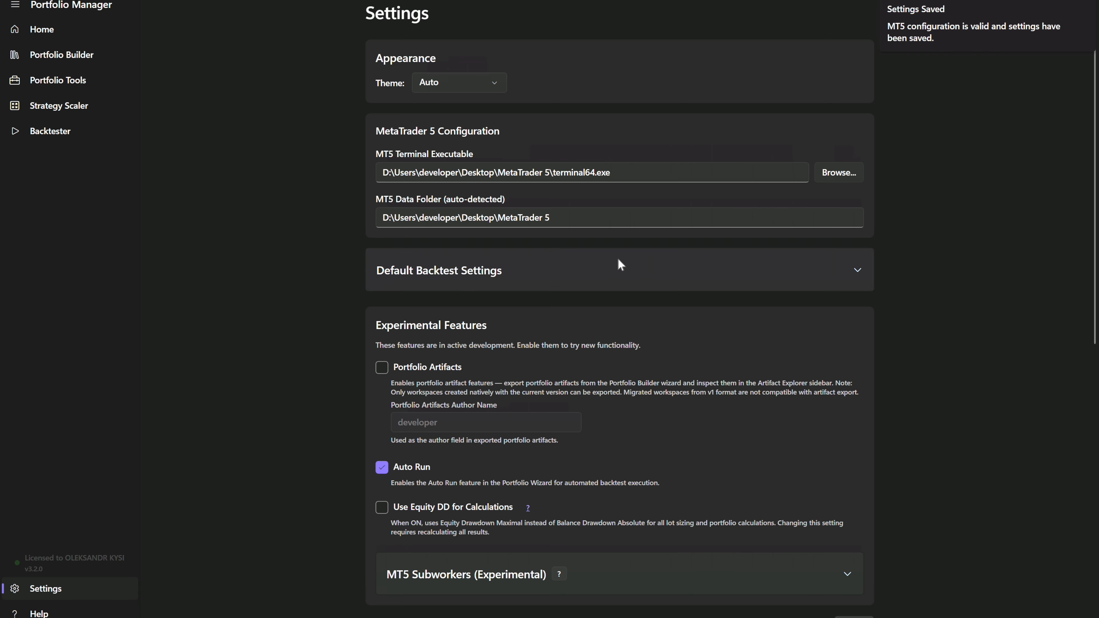
click(50, 62)
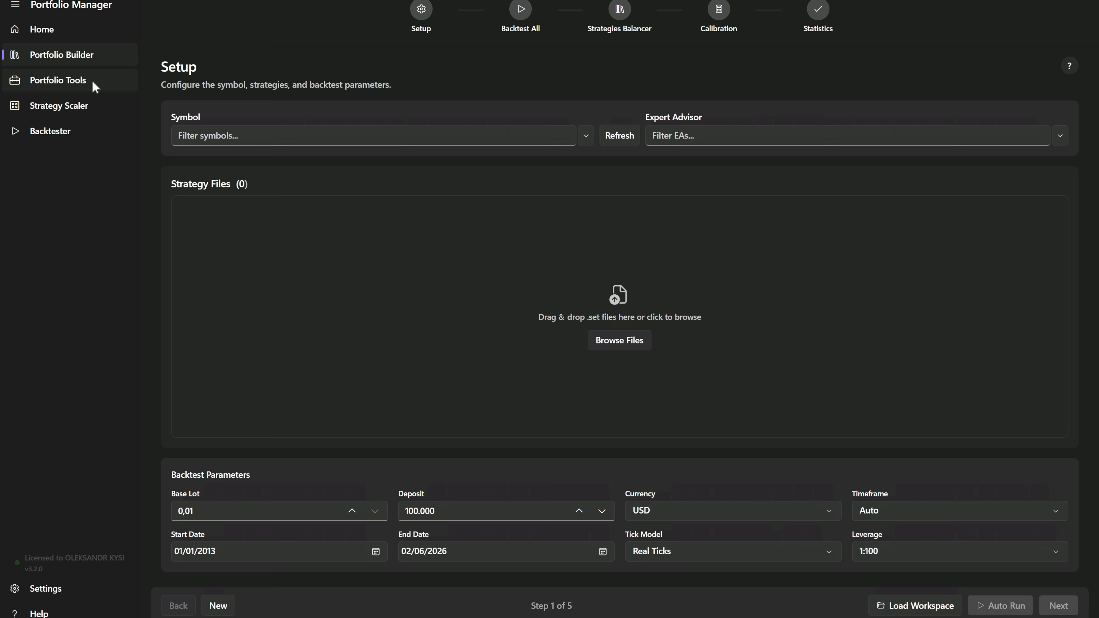
click(67, 135)
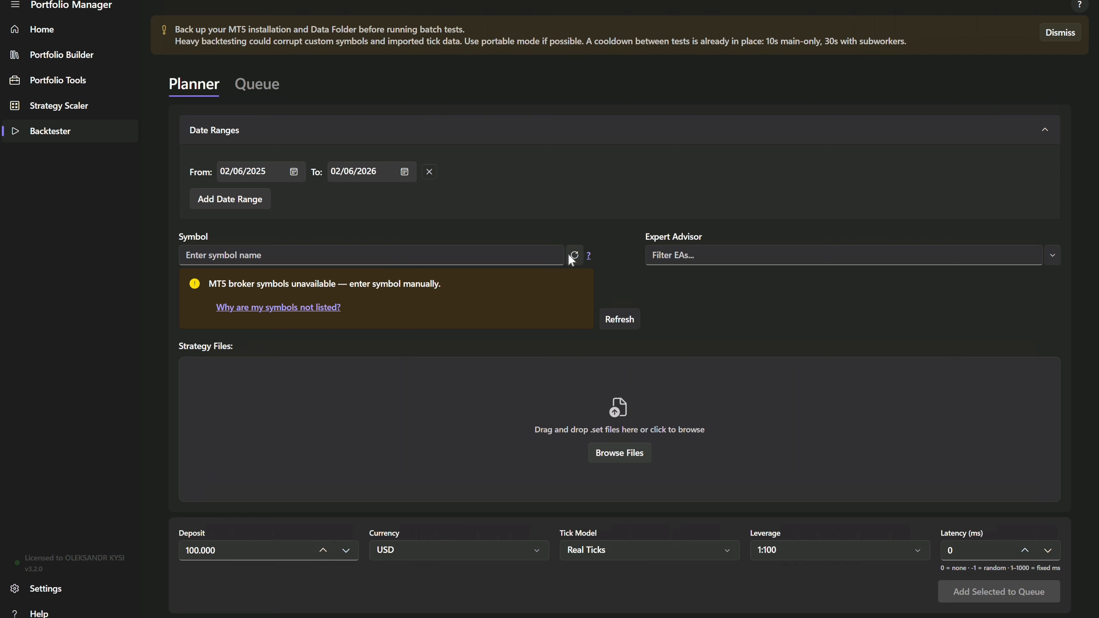
click(530, 250)
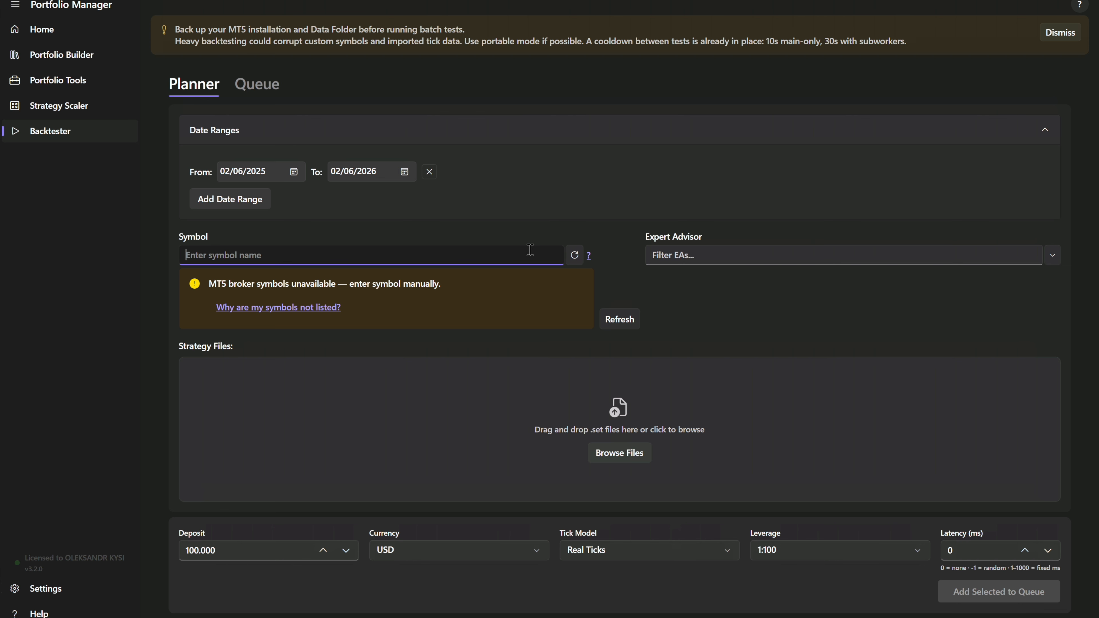
- Enable the experimental MT5 Subworkers feature in Portfolio Manager's settings
click(44, 587)
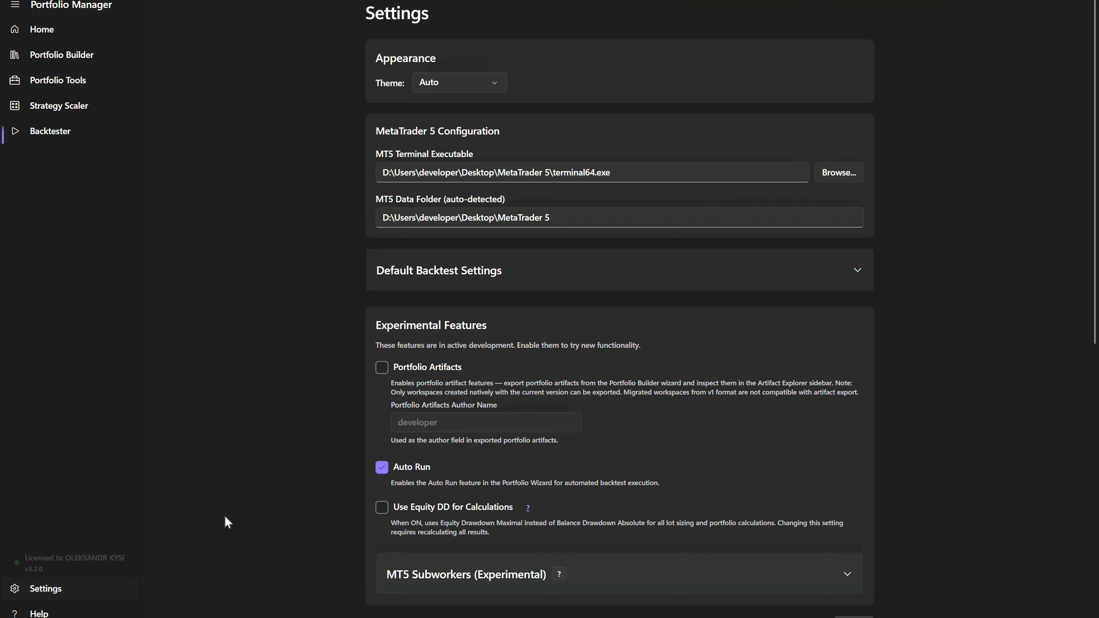
scroll(642, 446, down, 5)
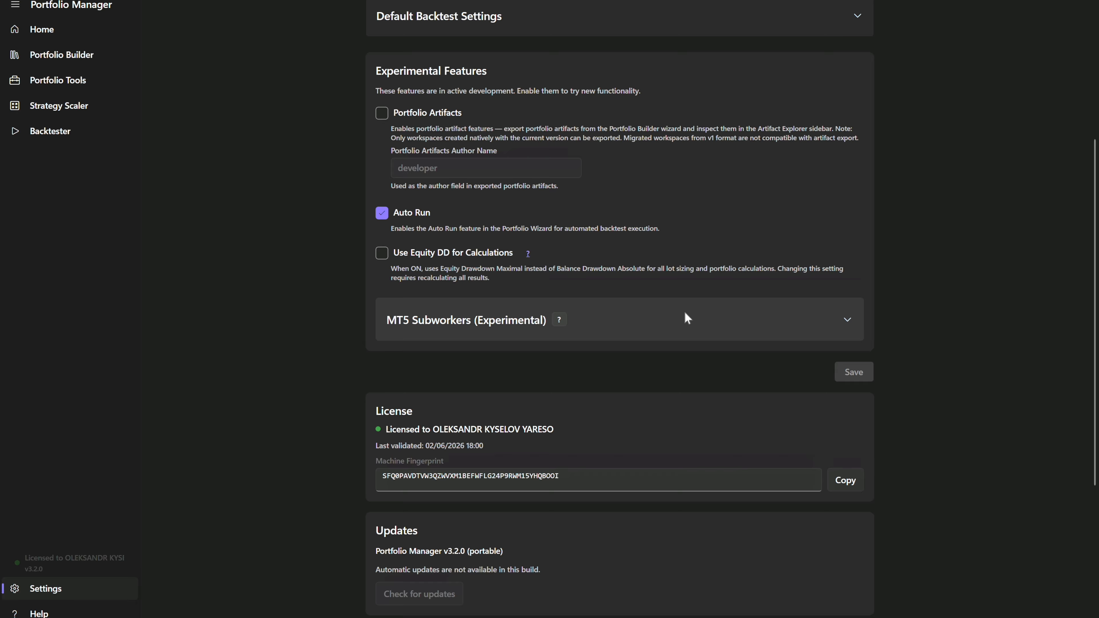
click(683, 312)
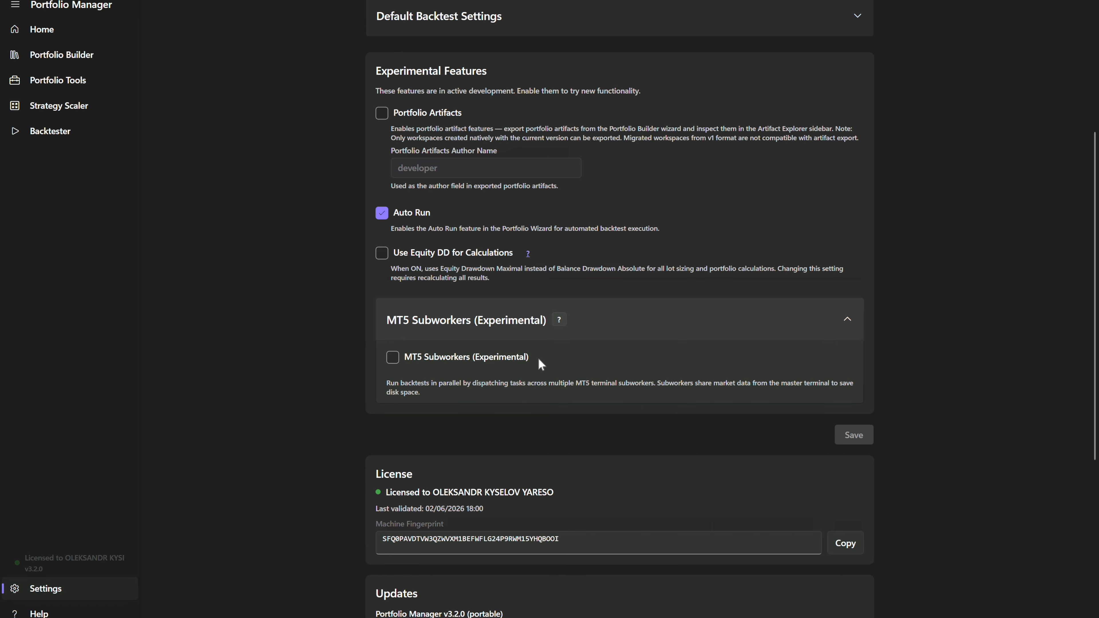
click(485, 361)
scroll(639, 389, down, 3)
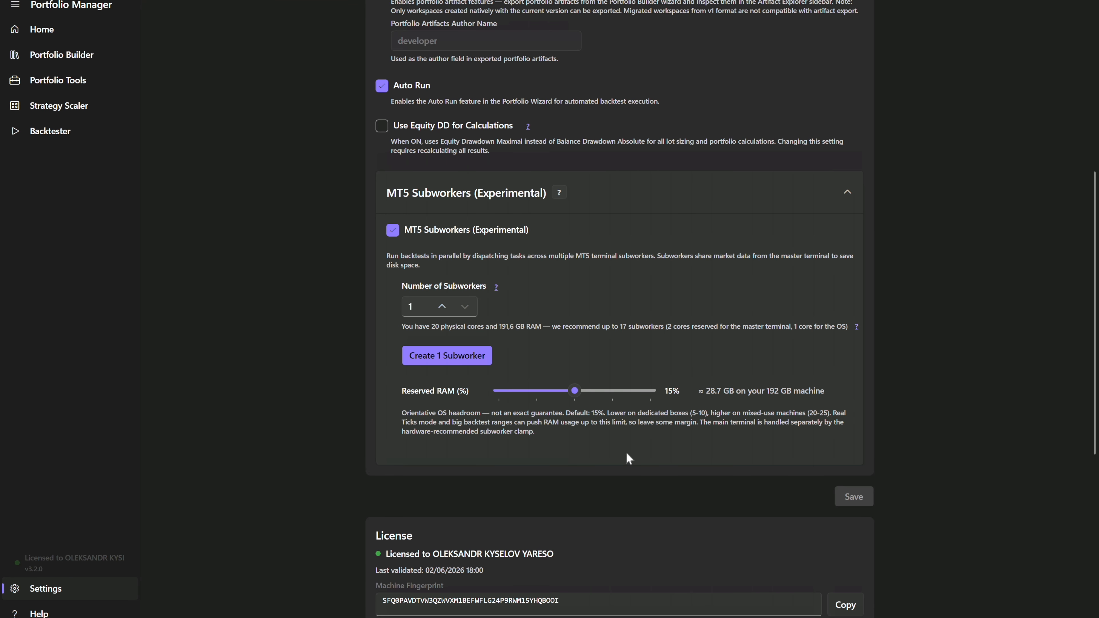
- Review the Master MetaTrader 5 configuration and set the number of subworkers to 10
scroll(626, 454, up, 8)
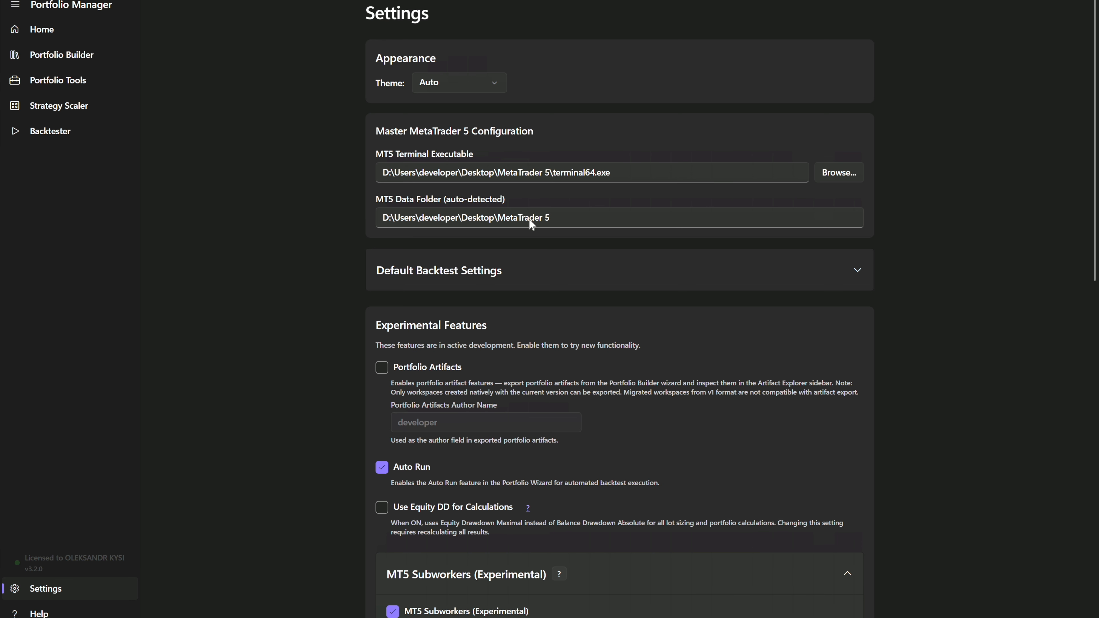
scroll(492, 183, down, 7)
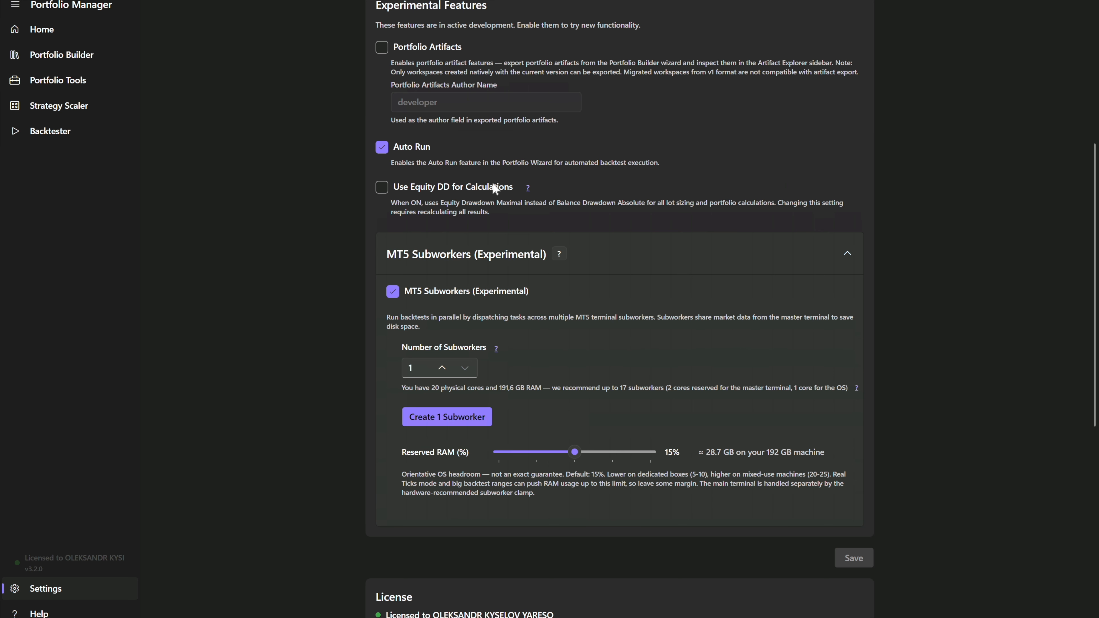
scroll(495, 188, down, 1)
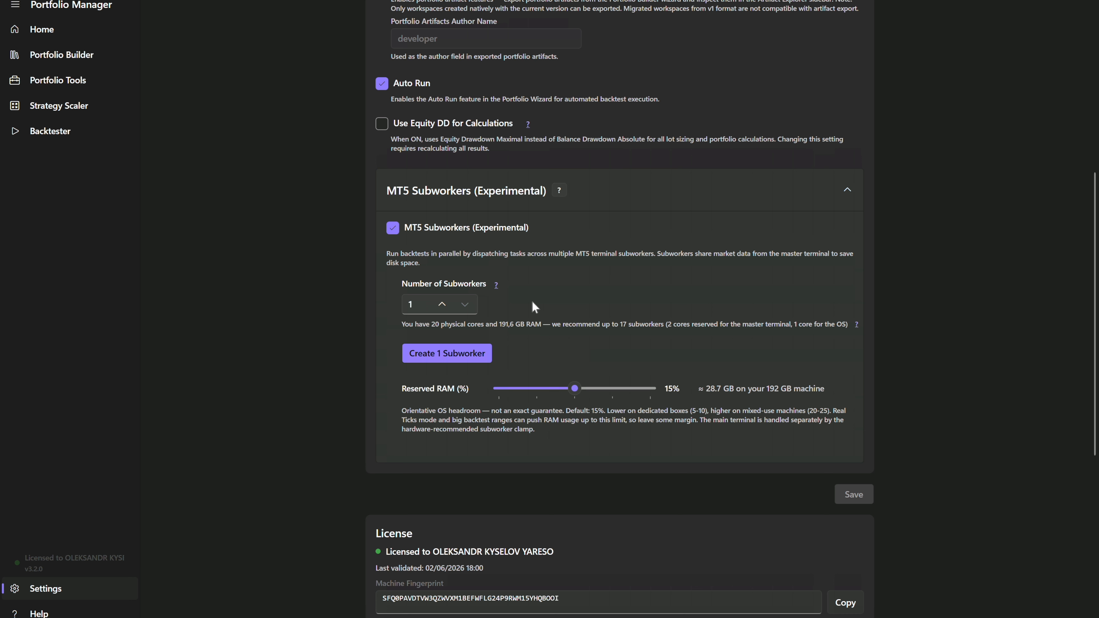
click(442, 305)
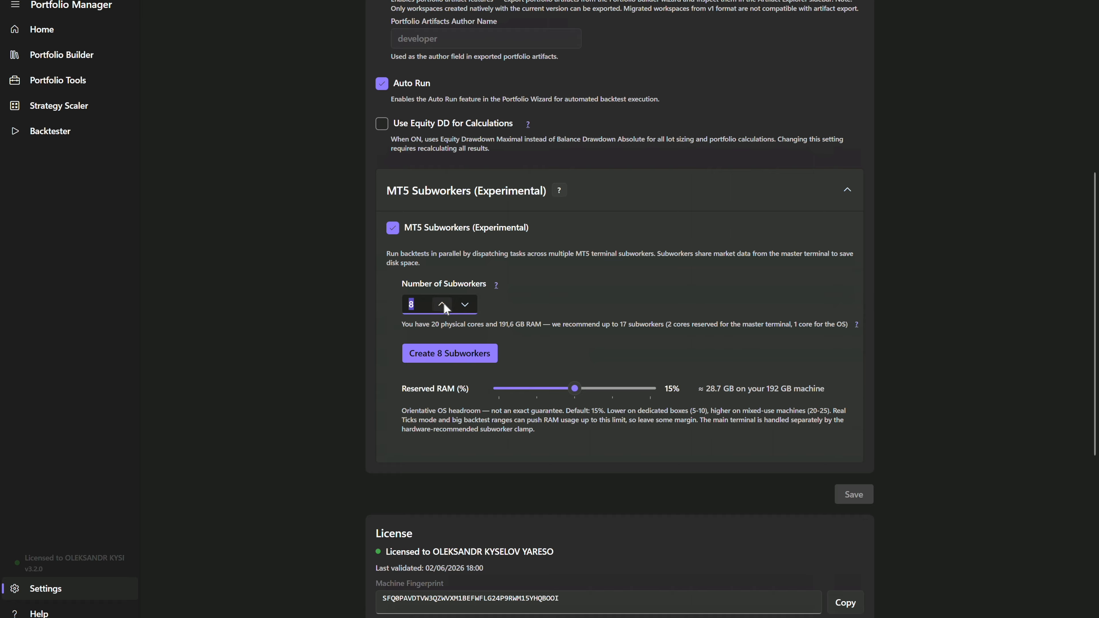
click(447, 308)
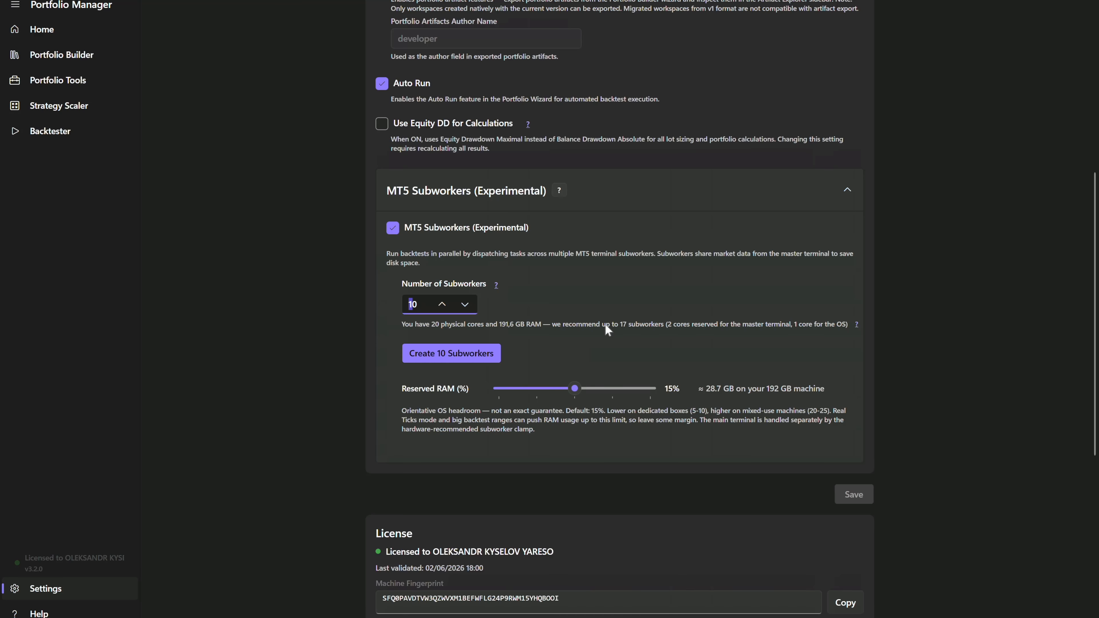
- Check the machine's memory and CPU core details in Task Manager and return to Portfolio Manager's settings
right_click(807, 617)
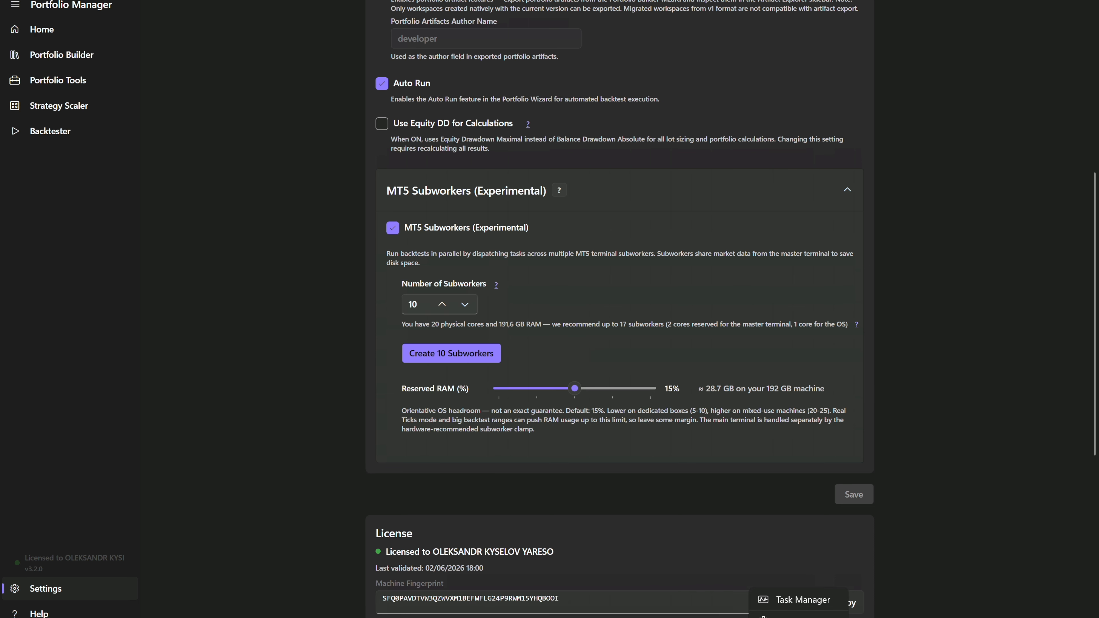
click(806, 600)
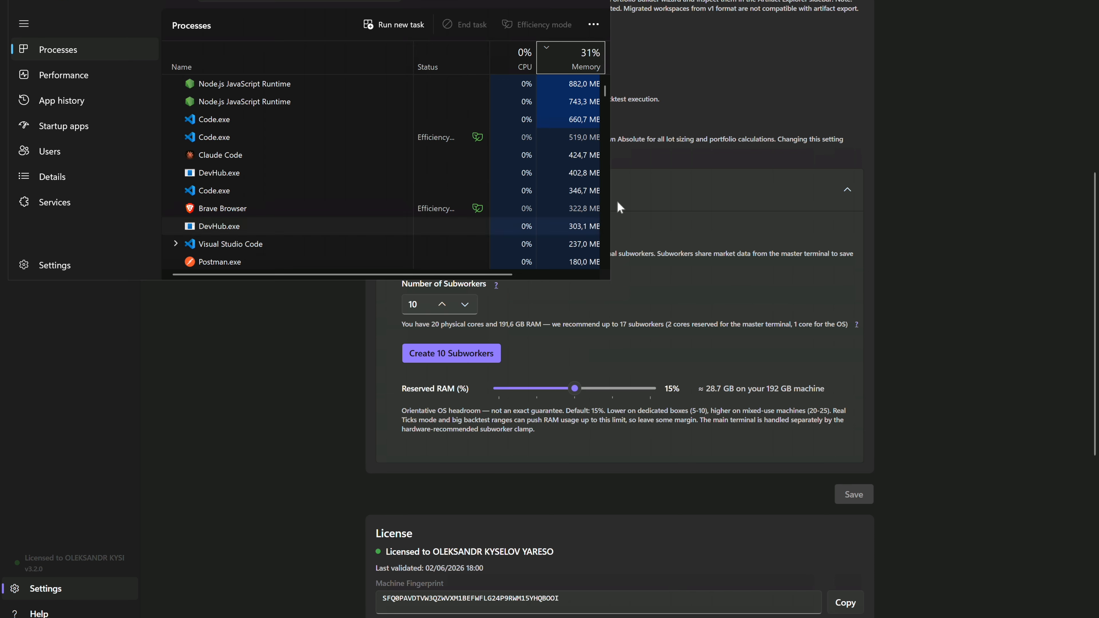
click(92, 80)
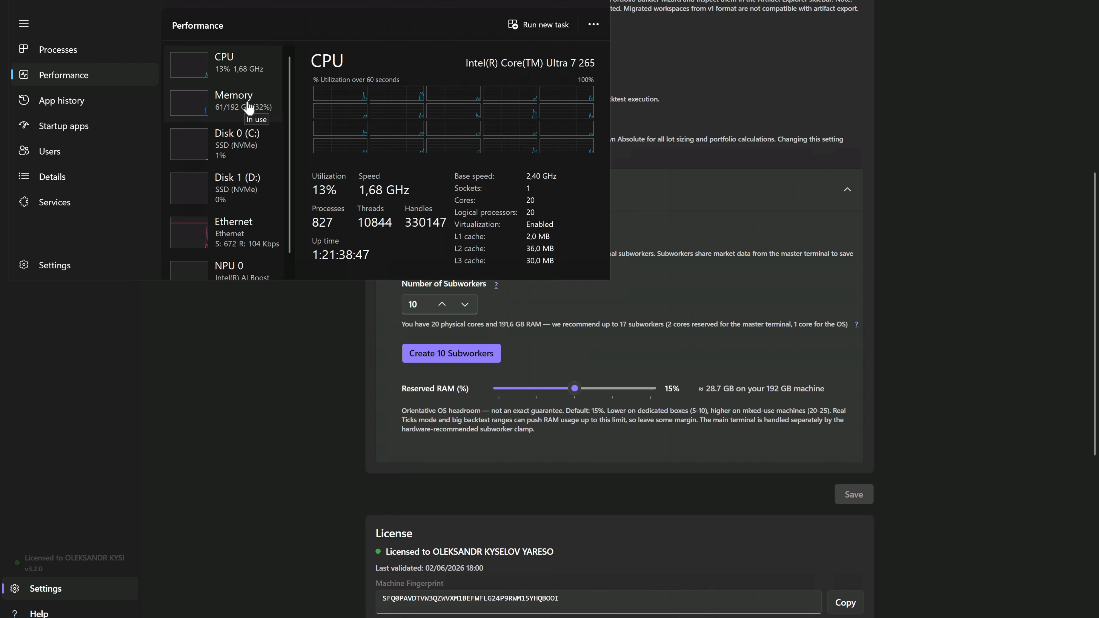
click(245, 106)
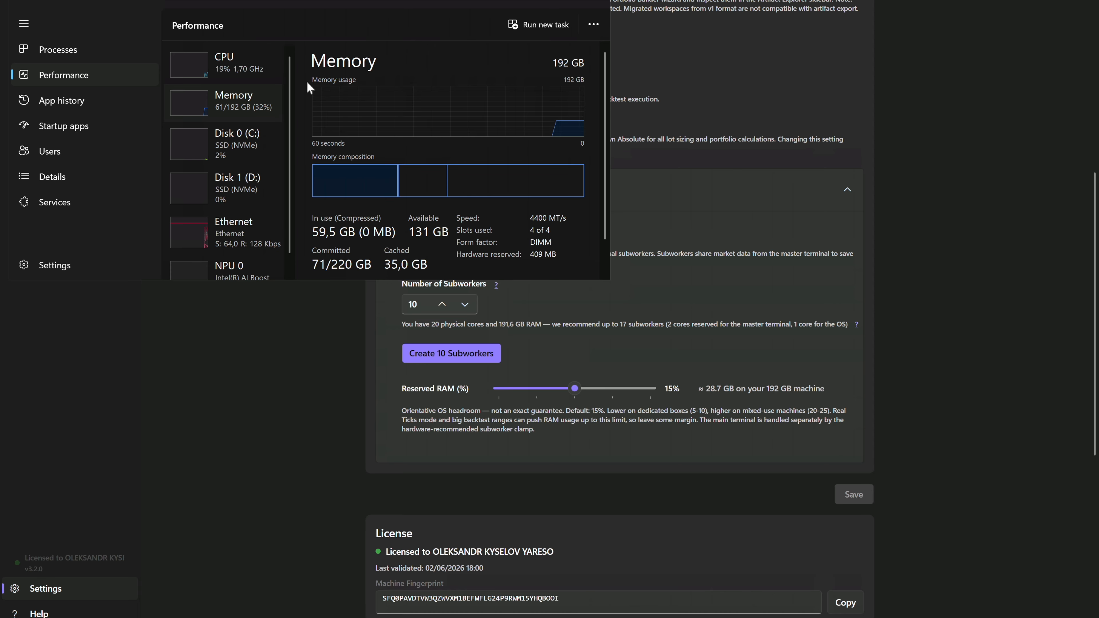
click(248, 73)
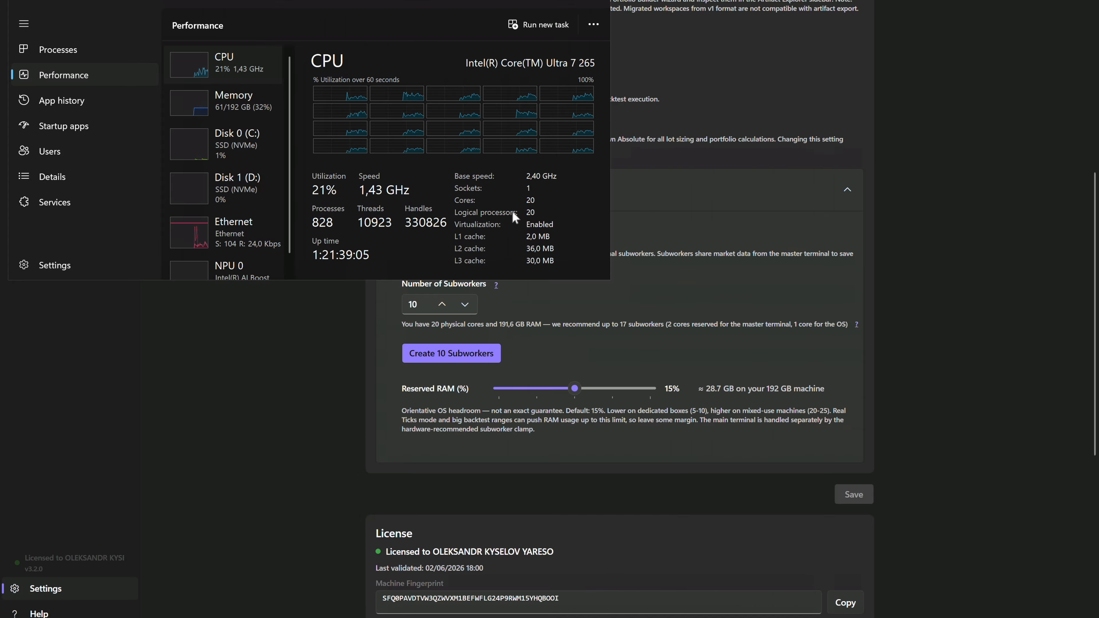
click(669, 280)
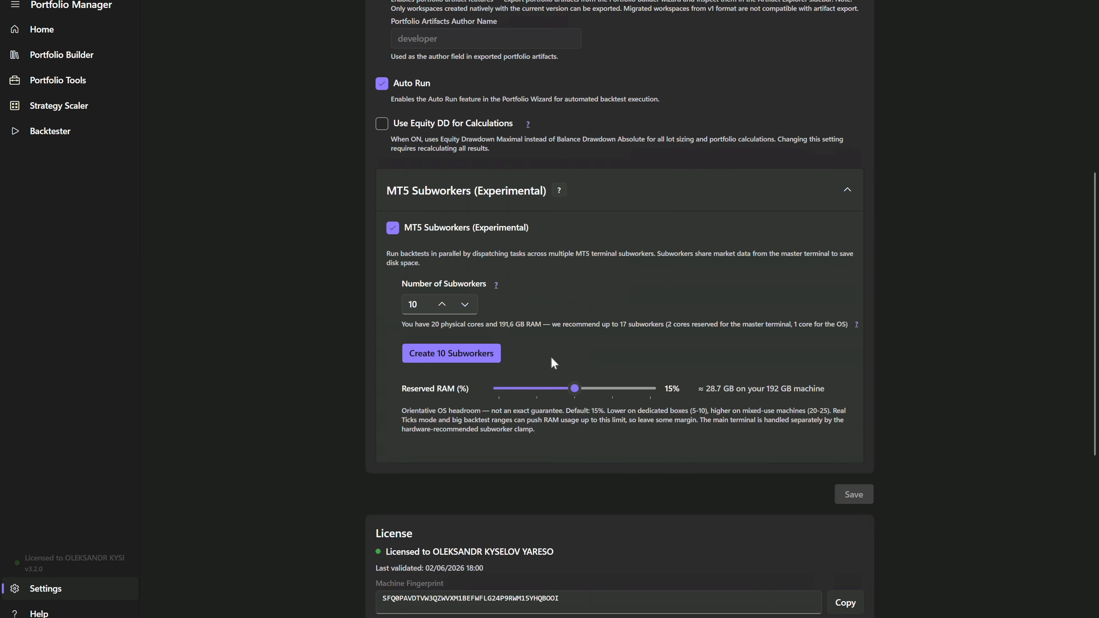
- Create the 10 subworkers and inspect the contents of Subworker 1's folder in File Explorer
click(481, 346)
scroll(623, 348, down, 5)
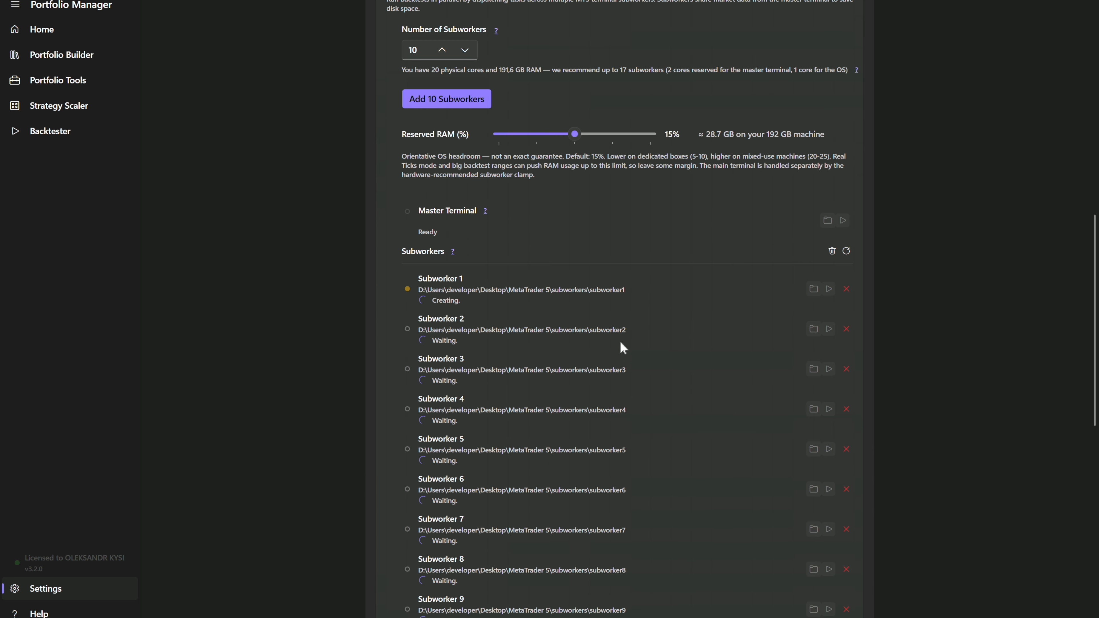
scroll(623, 348, down, 2)
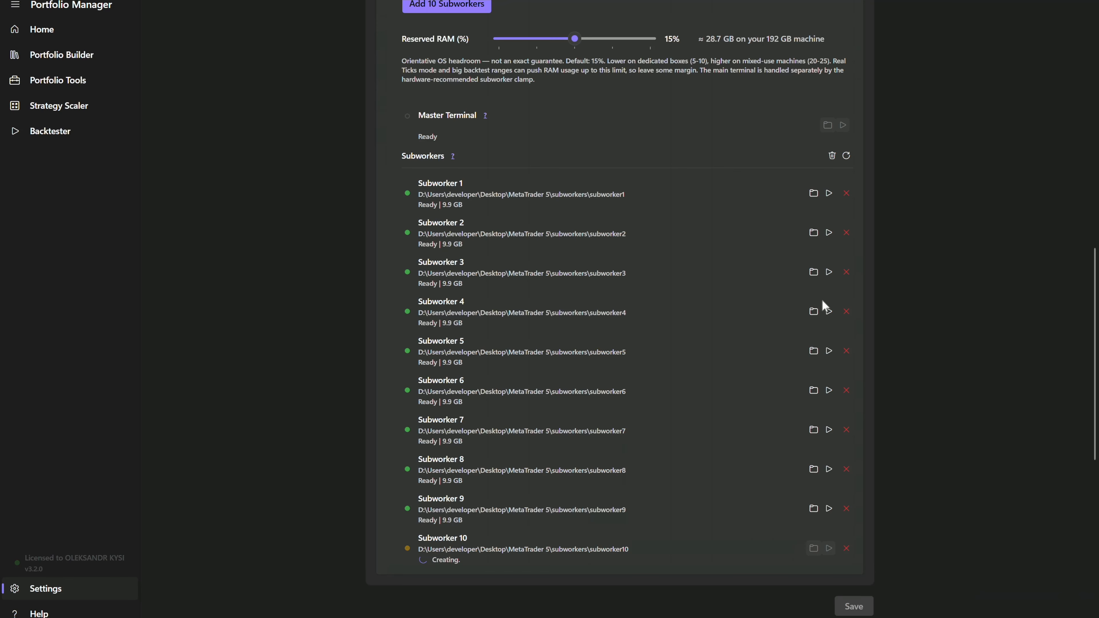
click(814, 194)
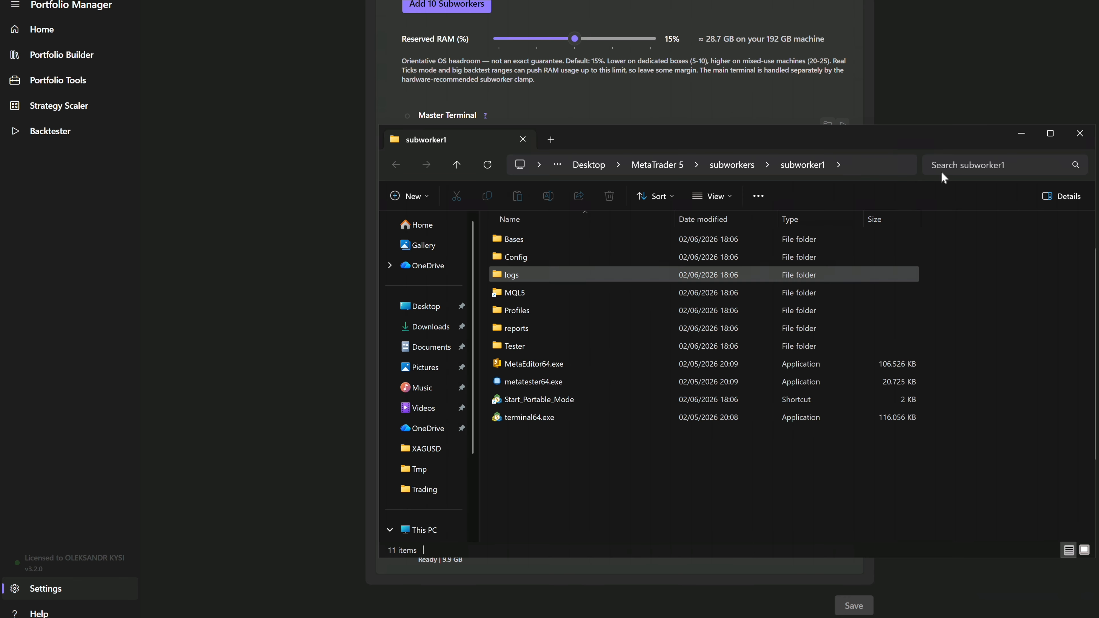
click(1079, 137)
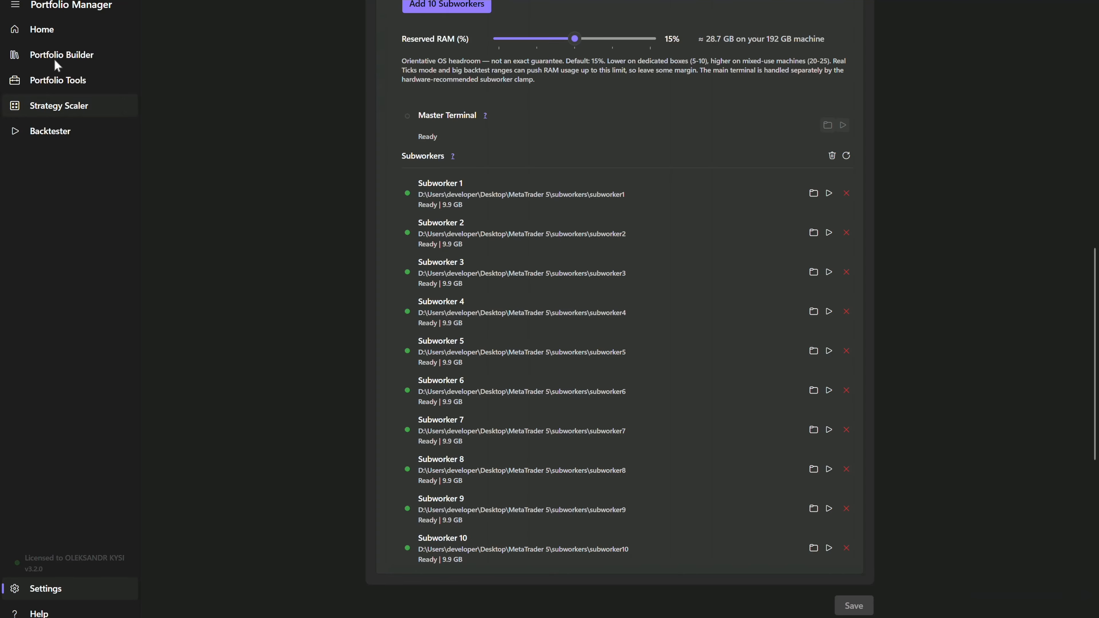
- Review the Default Backtest Settings and the license, updates and bug report sections of the settings page
scroll(440, 243, up, 1)
scroll(440, 244, up, 15)
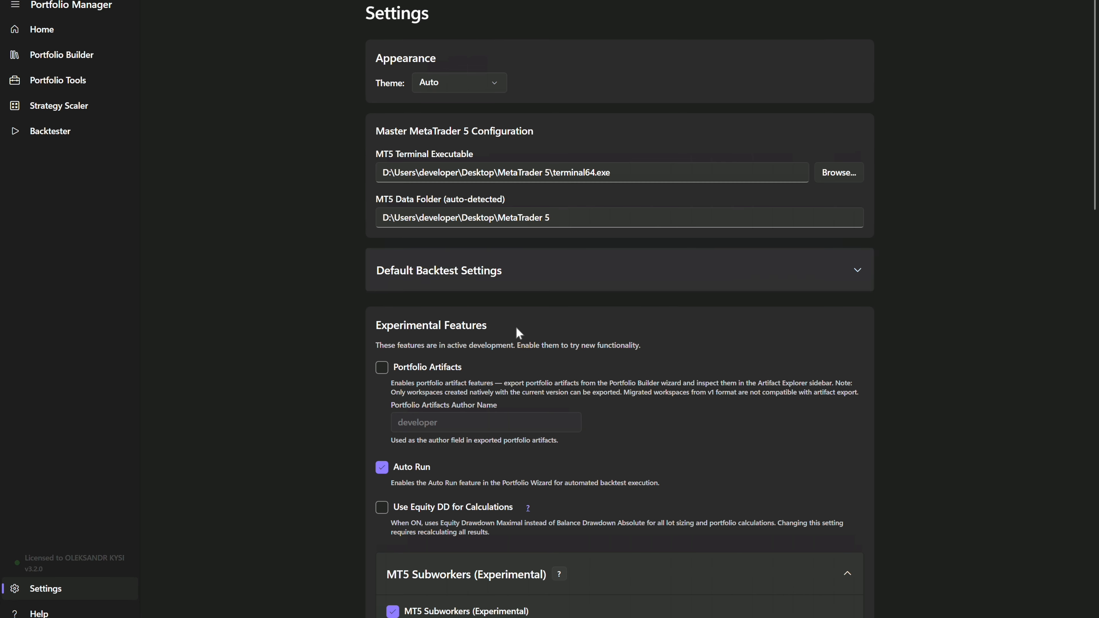
click(860, 282)
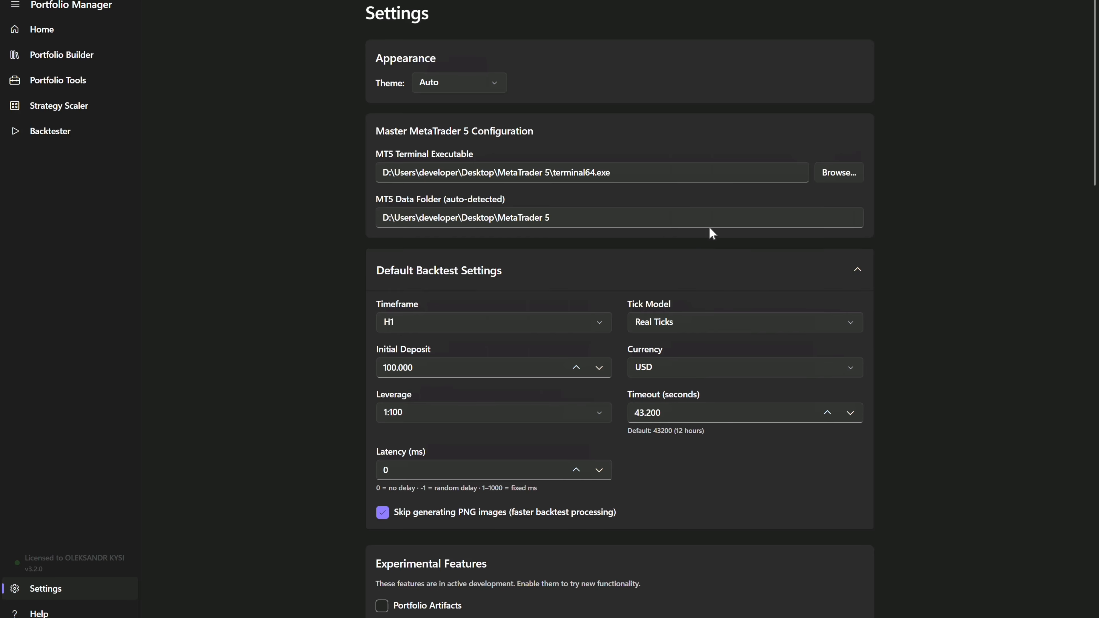
click(709, 260)
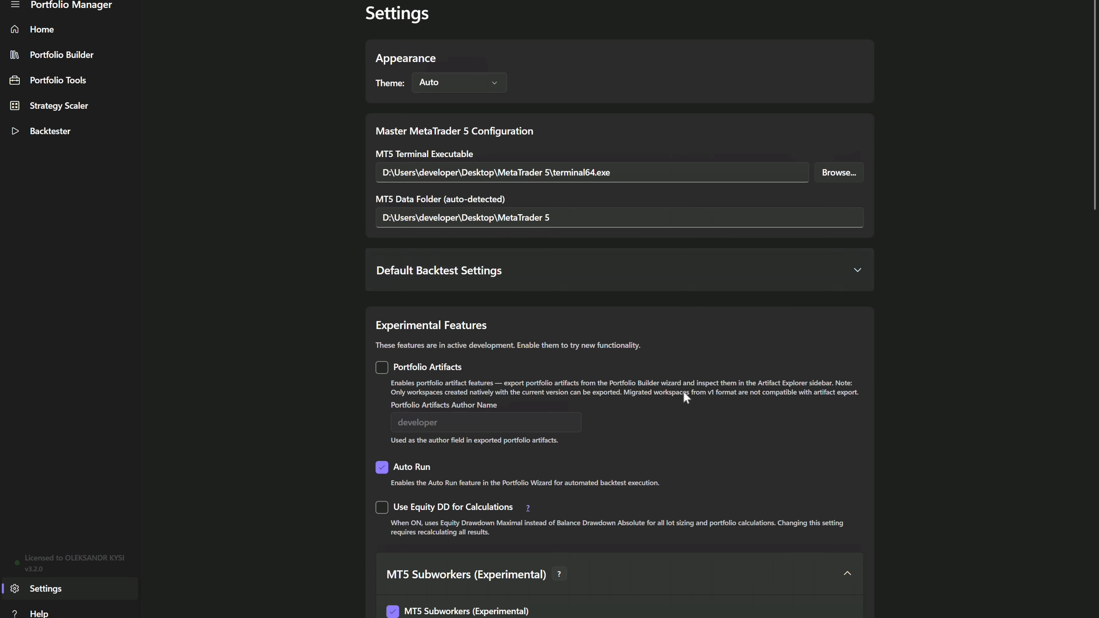
scroll(682, 401, down, 15)
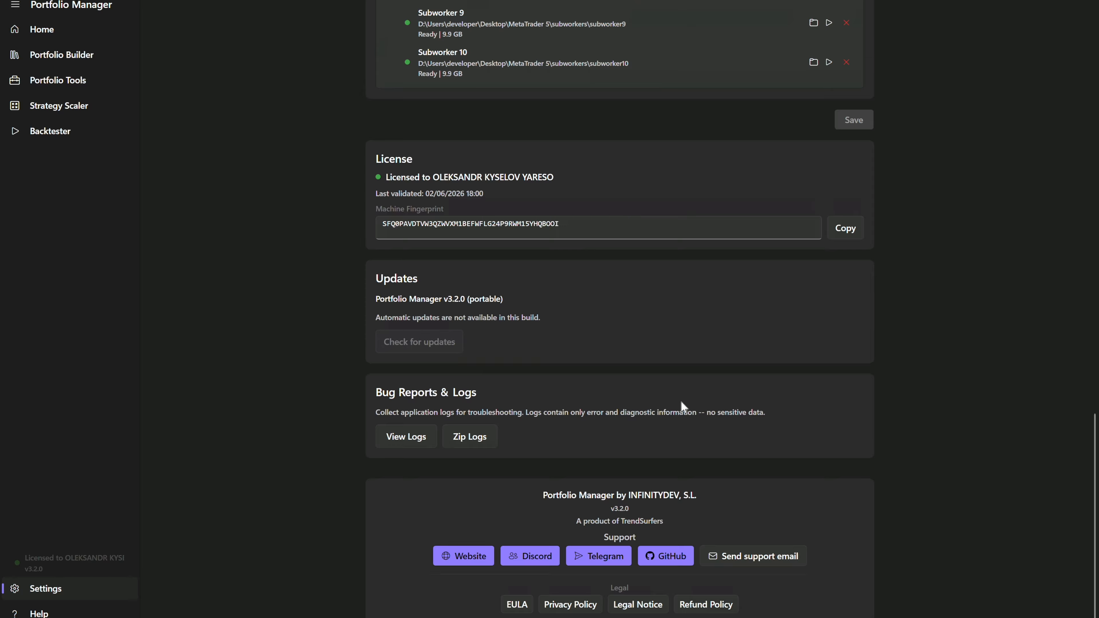
scroll(681, 402, up, 15)
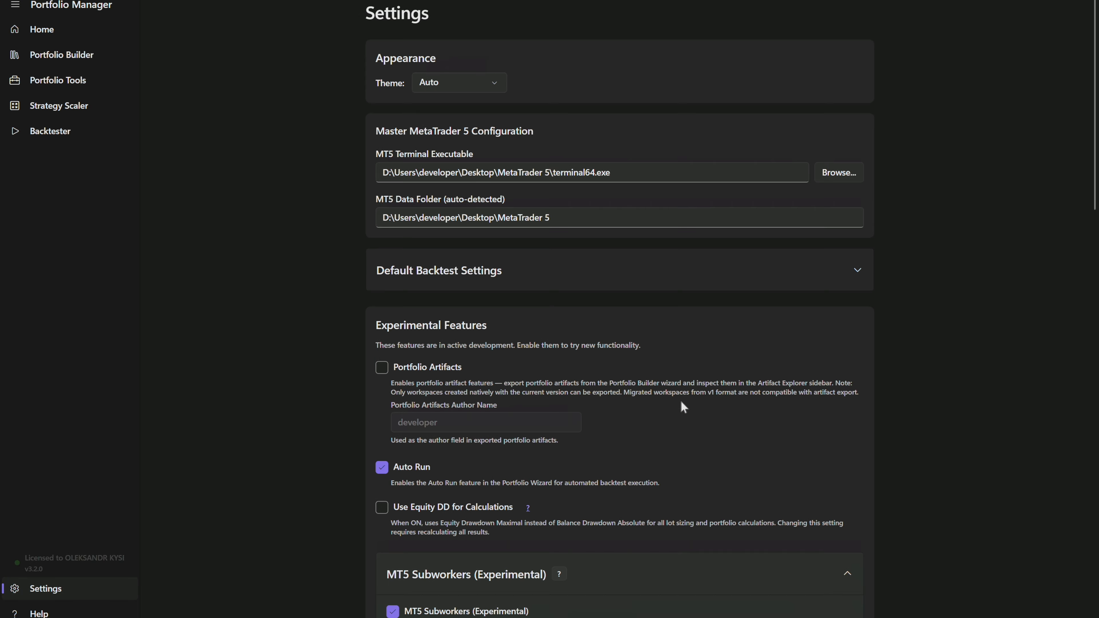